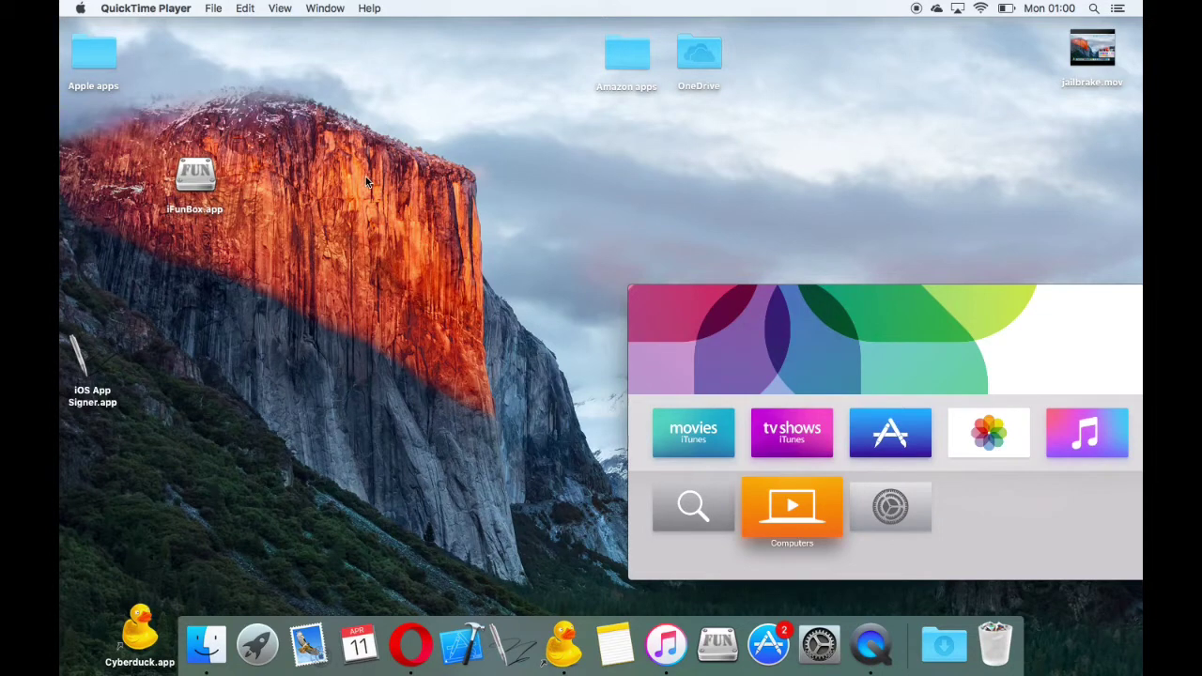
- Switch to Opera, open EntertainmentBox's Apple TV 4 Kodi help guides page, and make the browser full screen
click(422, 638)
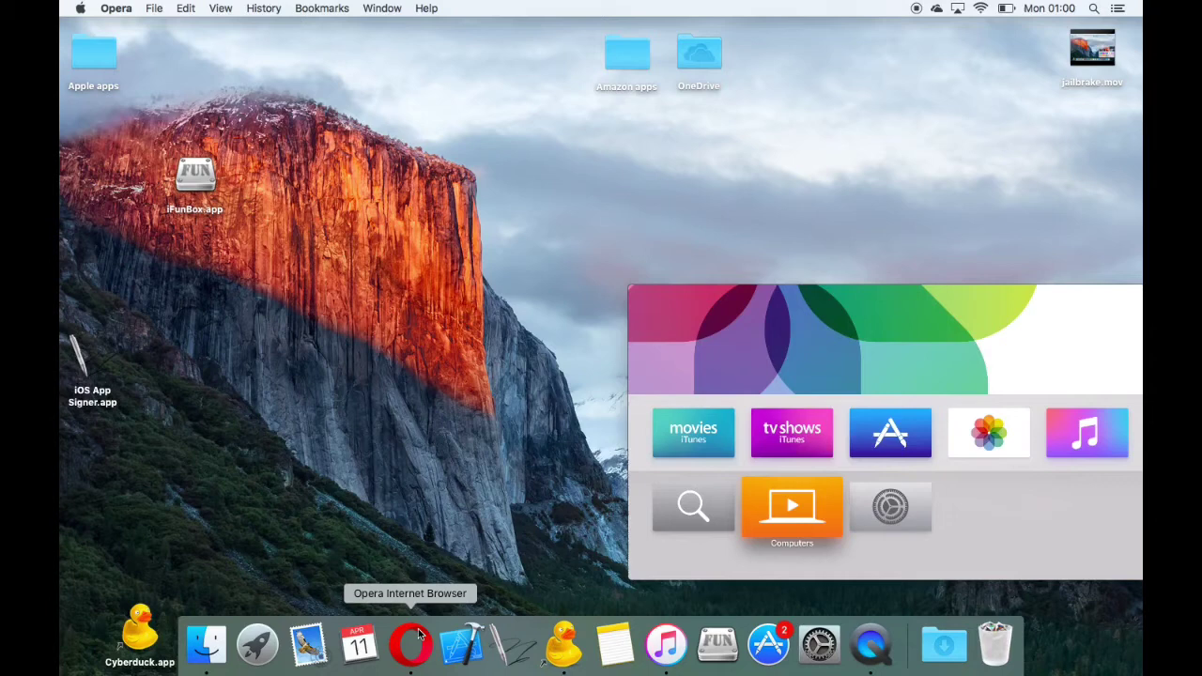
click(427, 247)
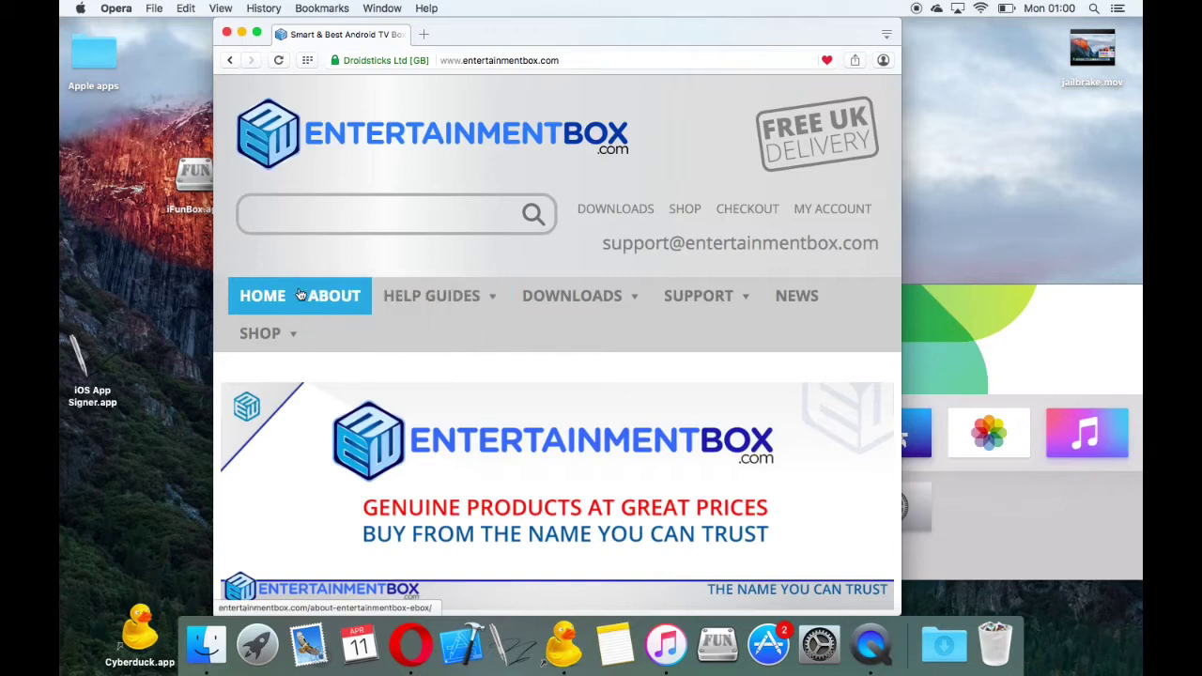
click(428, 356)
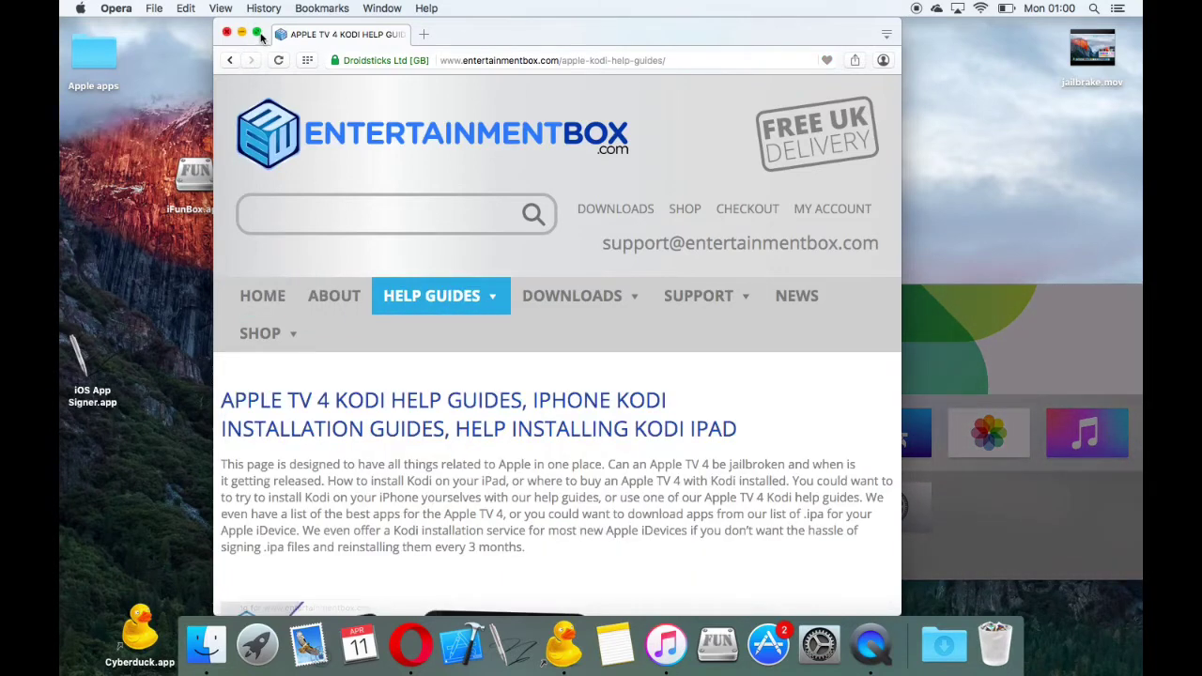
click(257, 33)
- Open the list of IPA files for tvOS Apple TV 4th gen from the help guides page
scroll(431, 389, down, 10)
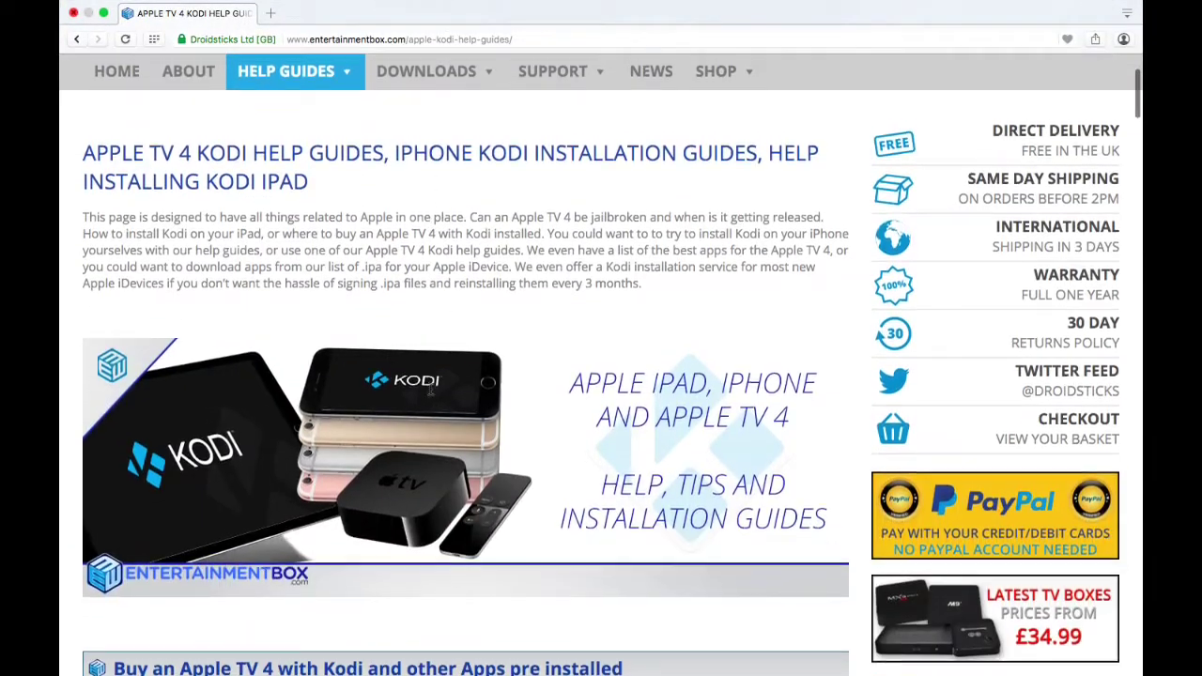
scroll(431, 395, down, 5)
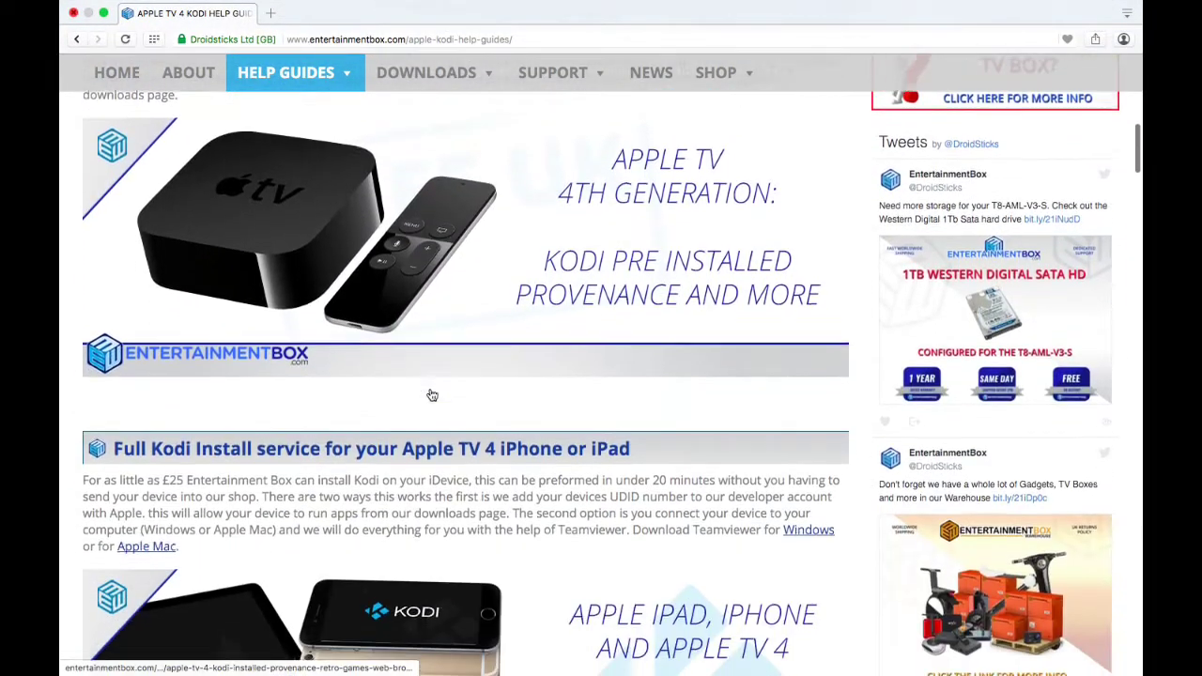
scroll(431, 394, down, 10)
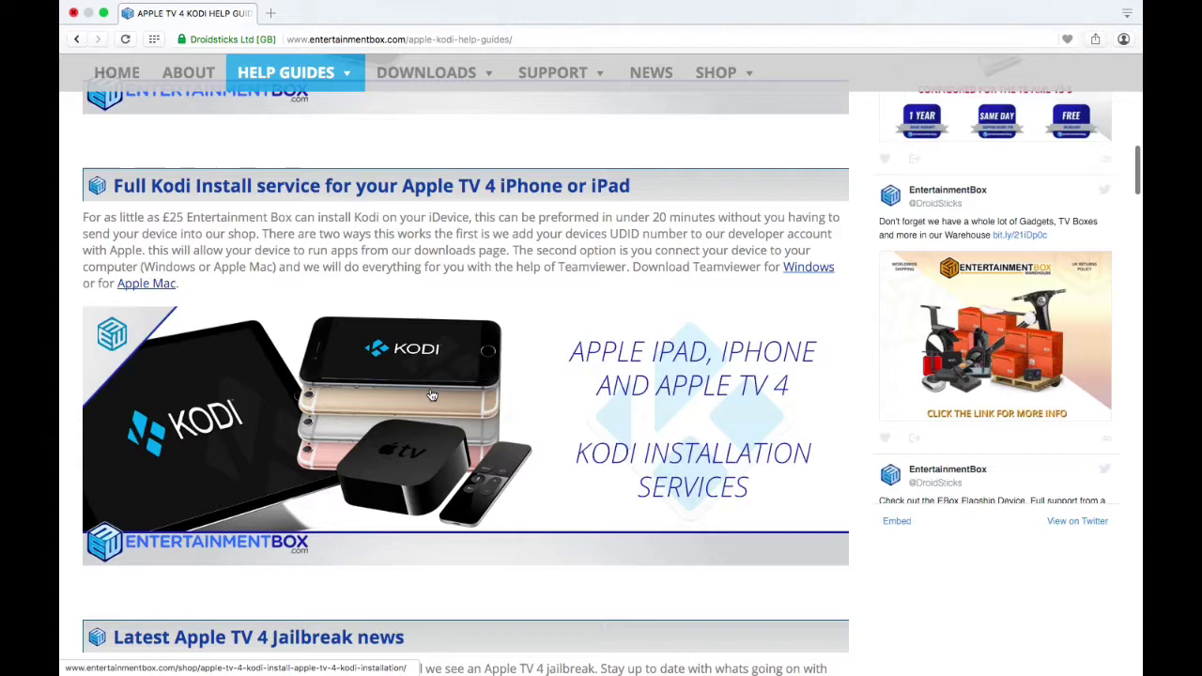
scroll(431, 394, down, 2)
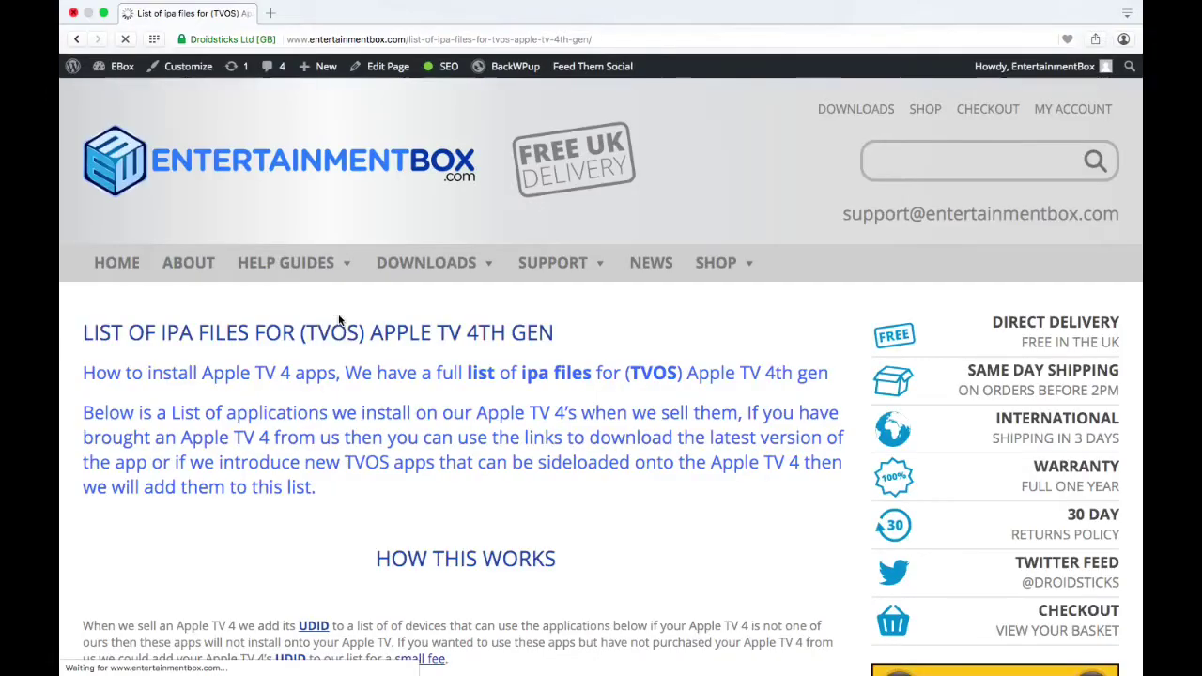
- Read the app reinstall instructions, view the linked iFunbox download page, and return to the IPA list
scroll(532, 425, down, 10)
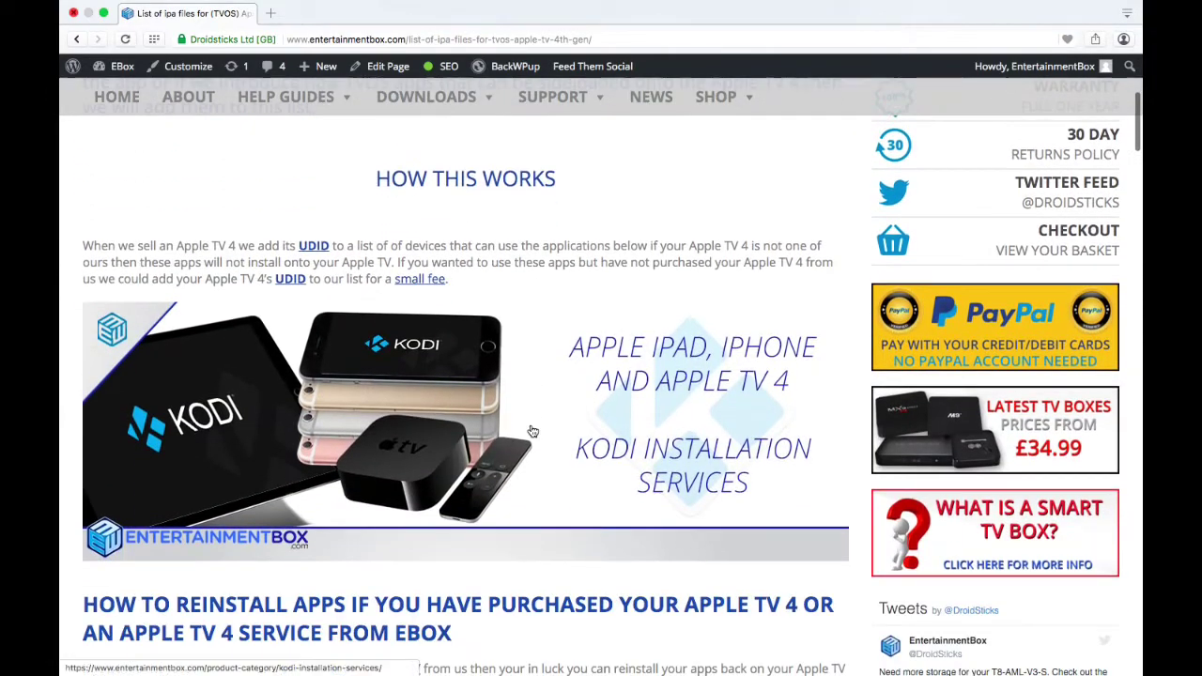
scroll(532, 430, up, 6)
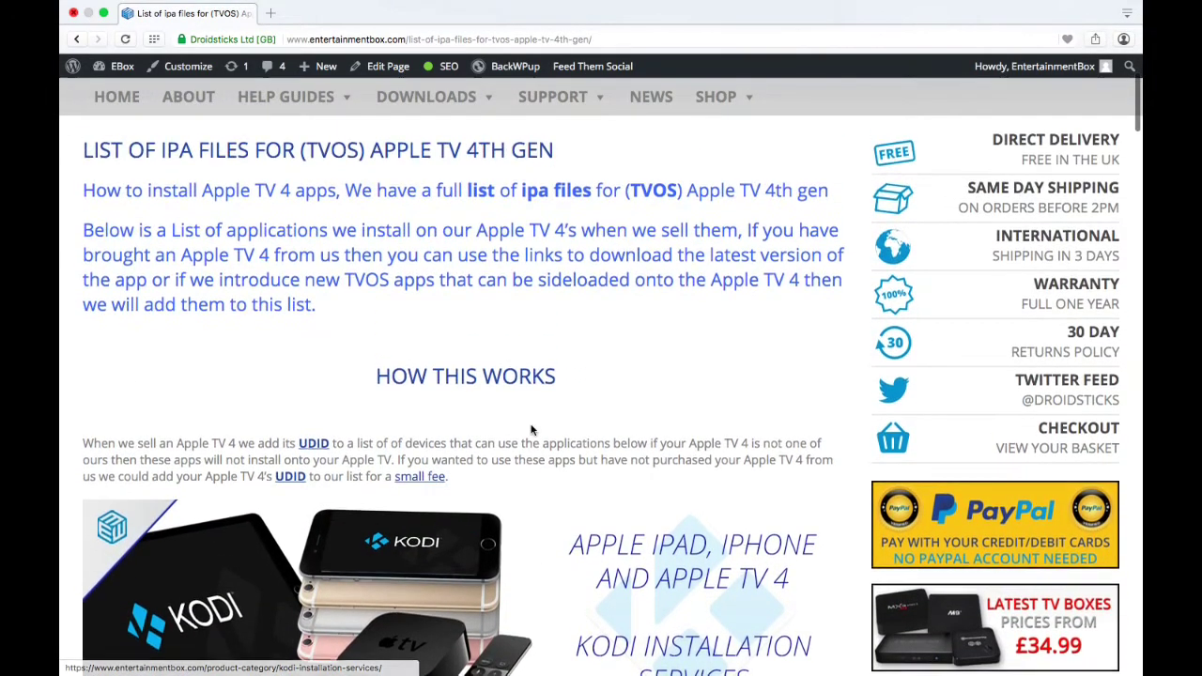
scroll(532, 430, down, 2)
scroll(531, 430, down, 5)
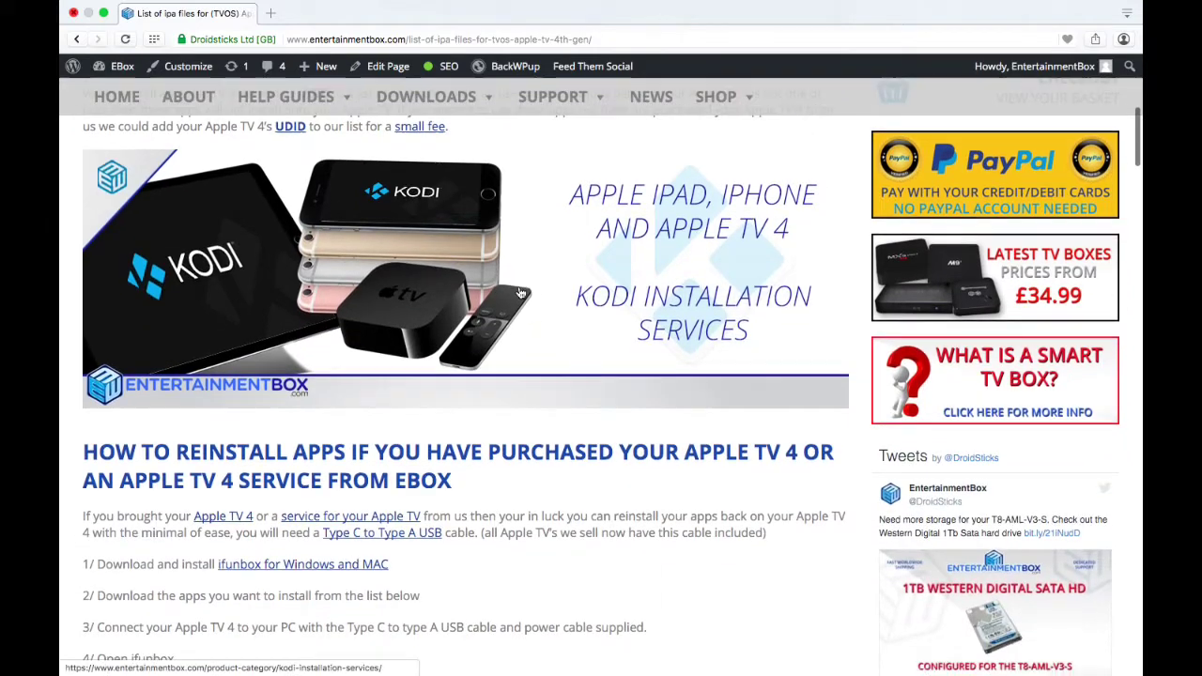
scroll(521, 292, down, 3)
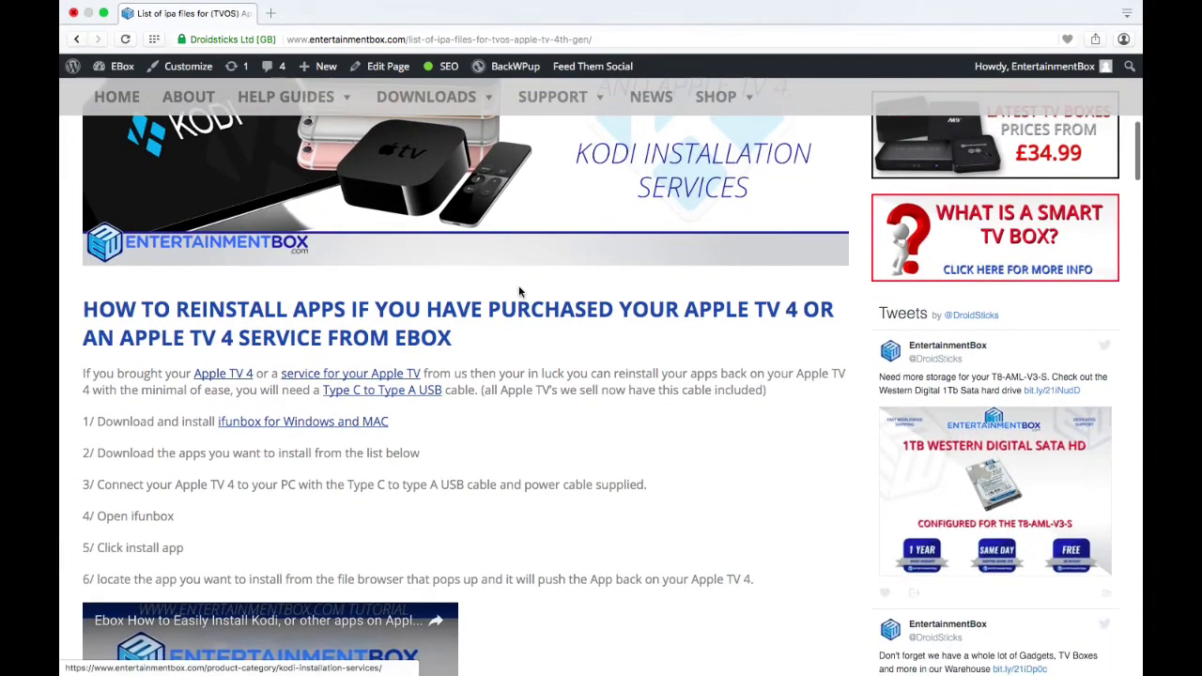
click(336, 424)
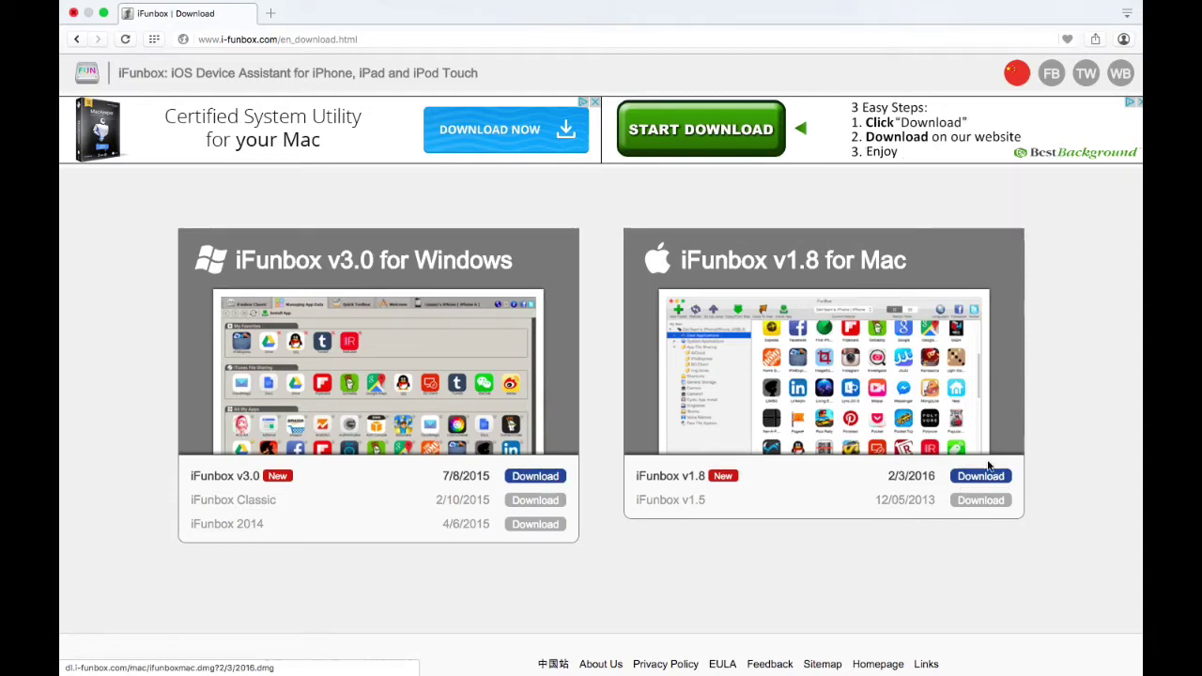
click(79, 40)
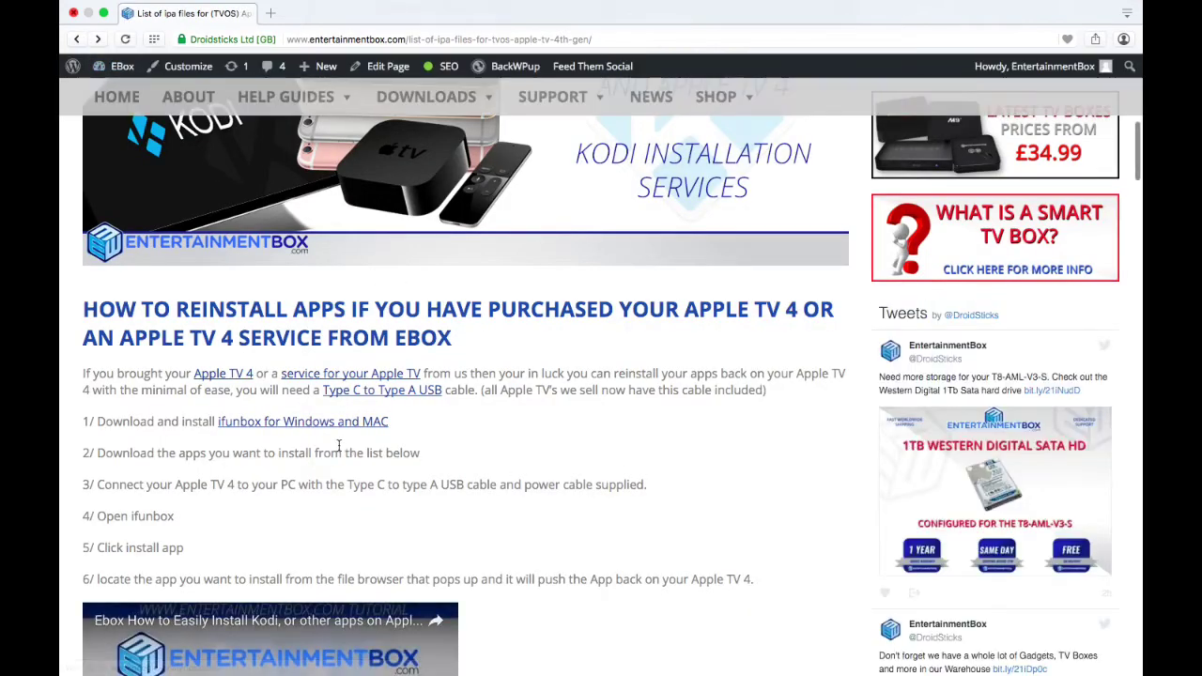
- Download the Kodi .ipa from the list of tvOS apps
scroll(551, 500, down, 5)
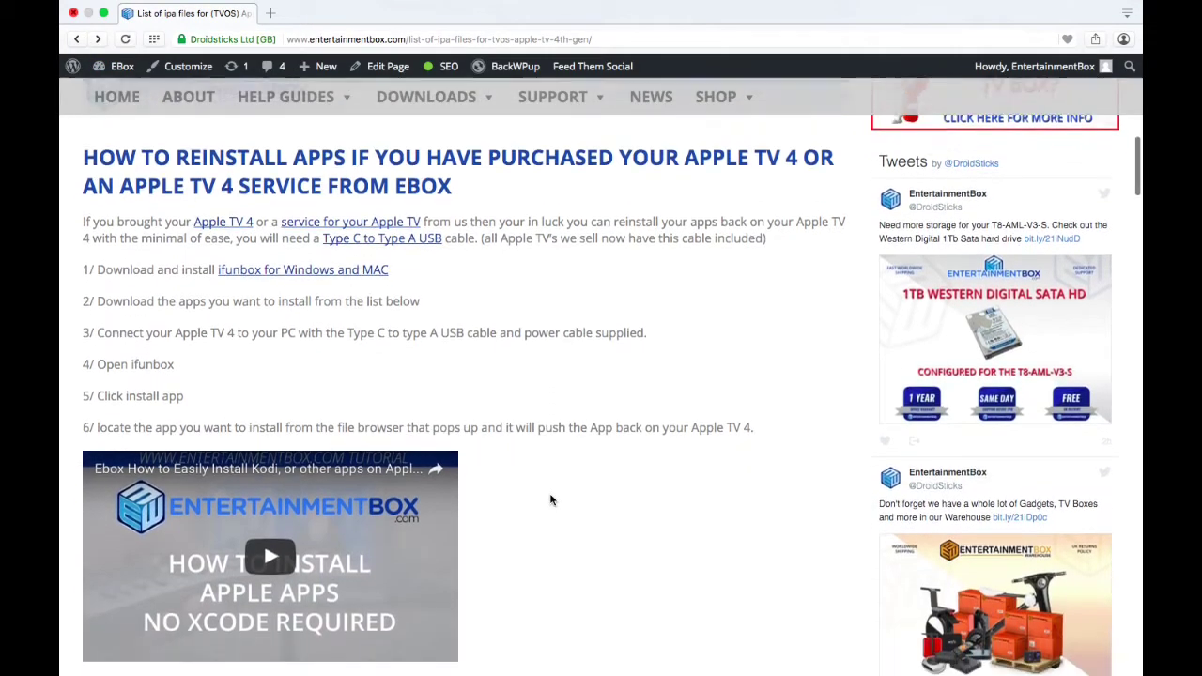
scroll(551, 499, down, 8)
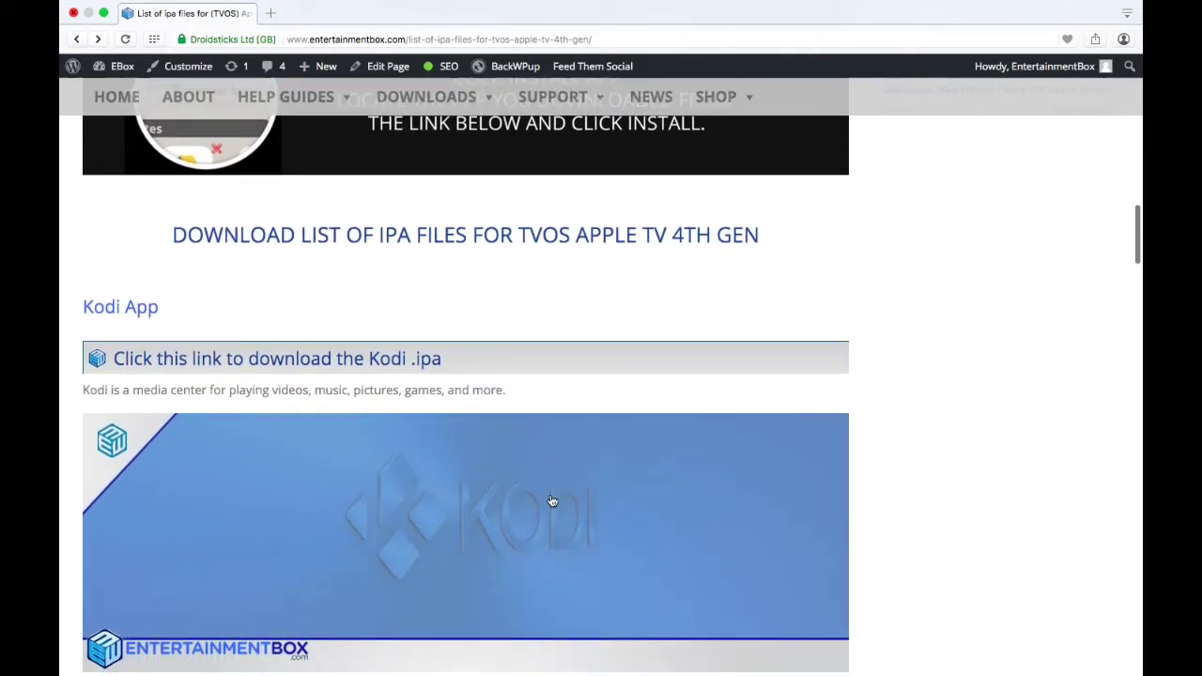
click(261, 363)
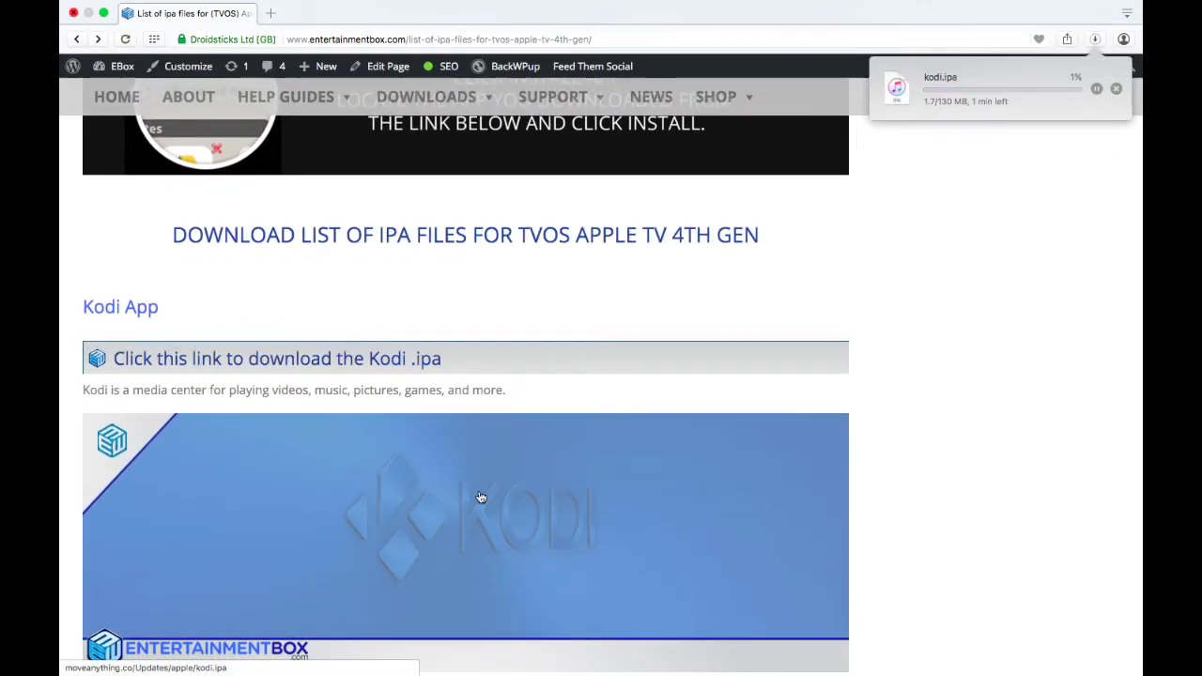
- Download the Provenance .ipa and the tvOSBrowser app's Browser .ipa from the list
scroll(478, 496, down, 1)
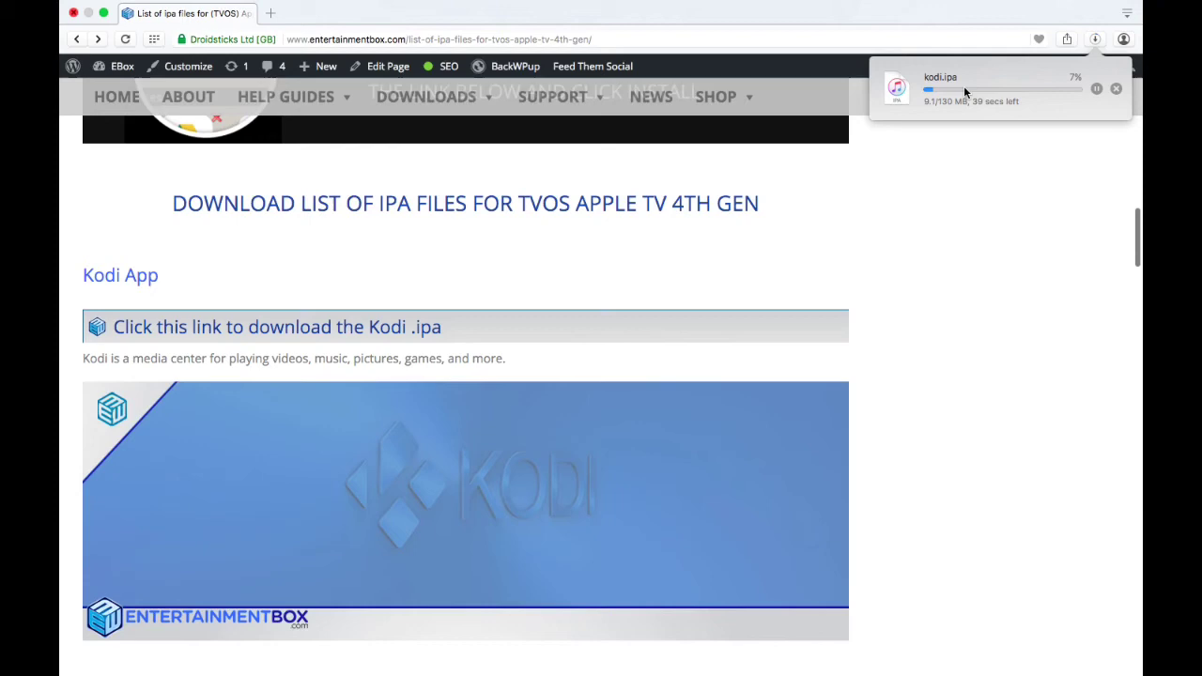
scroll(561, 493, down, 5)
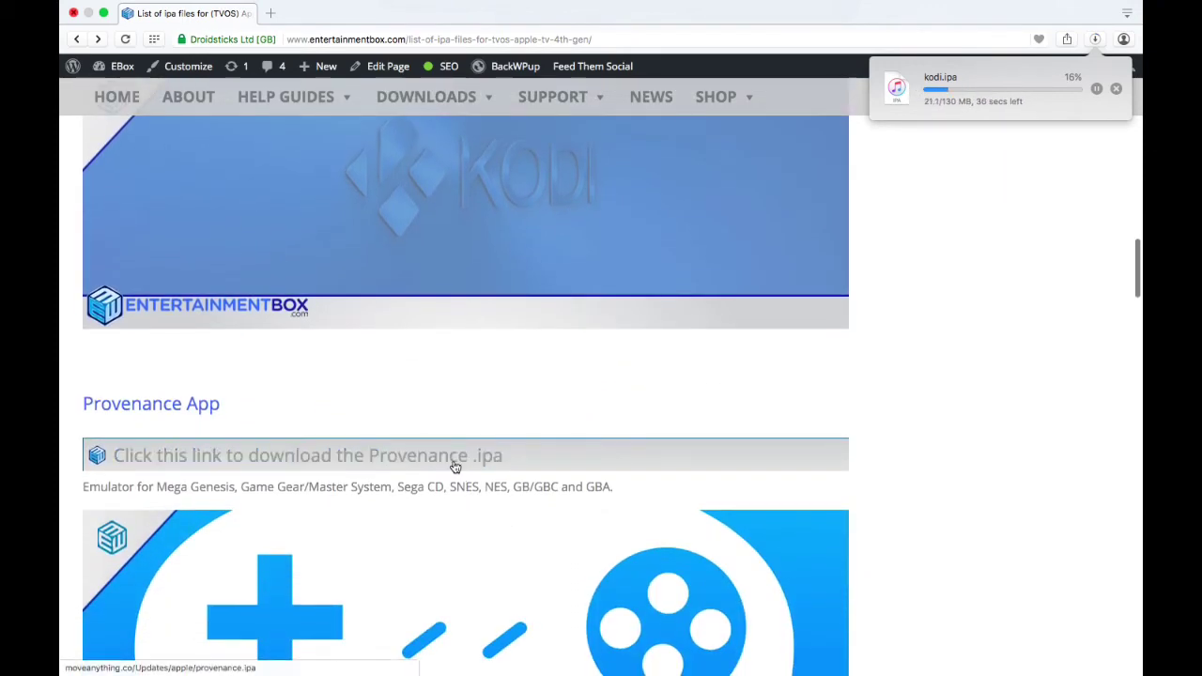
click(455, 460)
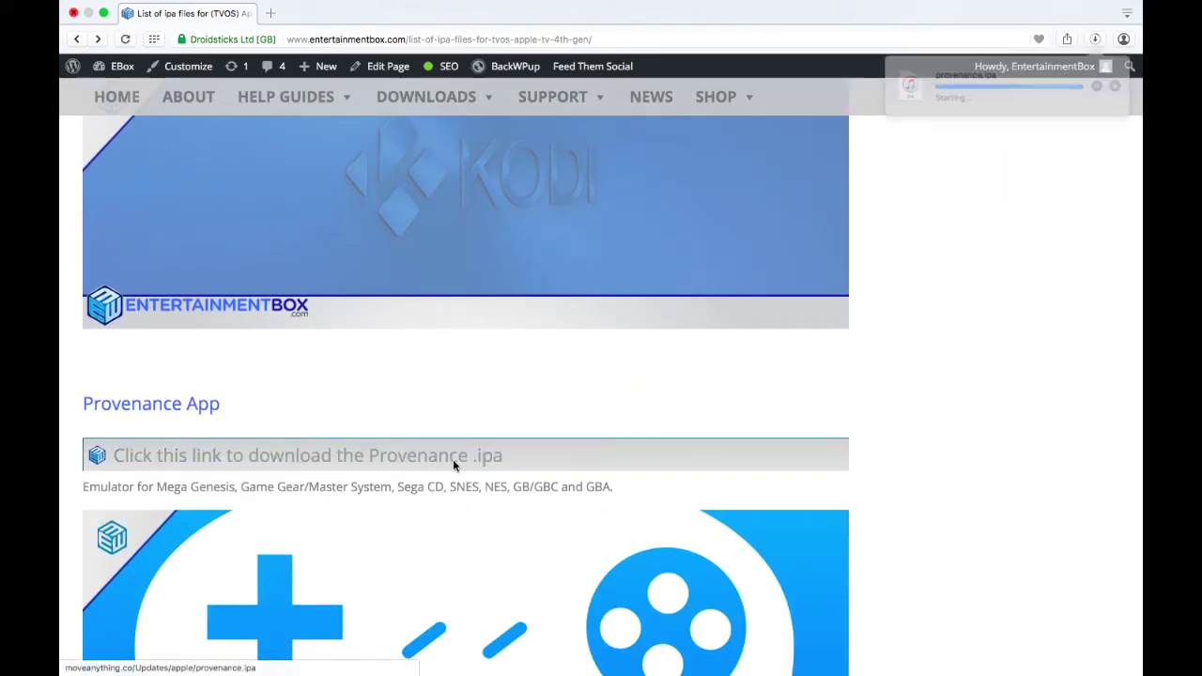
scroll(453, 459, down, 7)
click(409, 490)
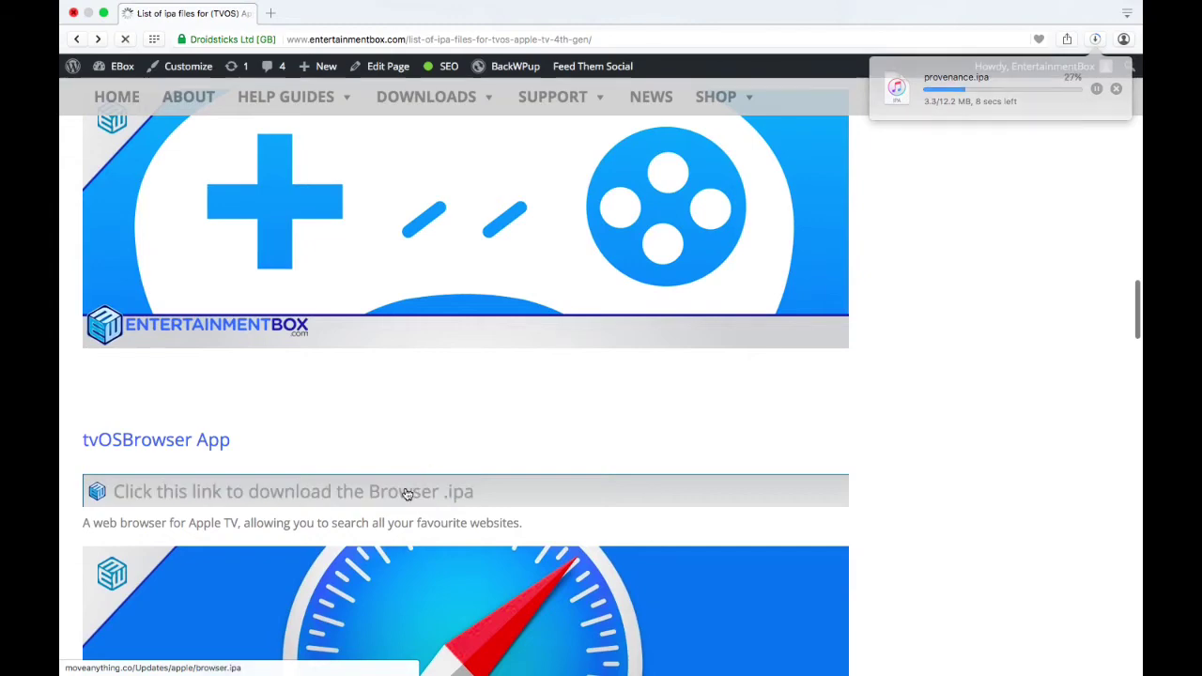
- Download the Aerial .ipa from the Aerial App section of the list
scroll(406, 494, down, 6)
scroll(405, 492, down, 2)
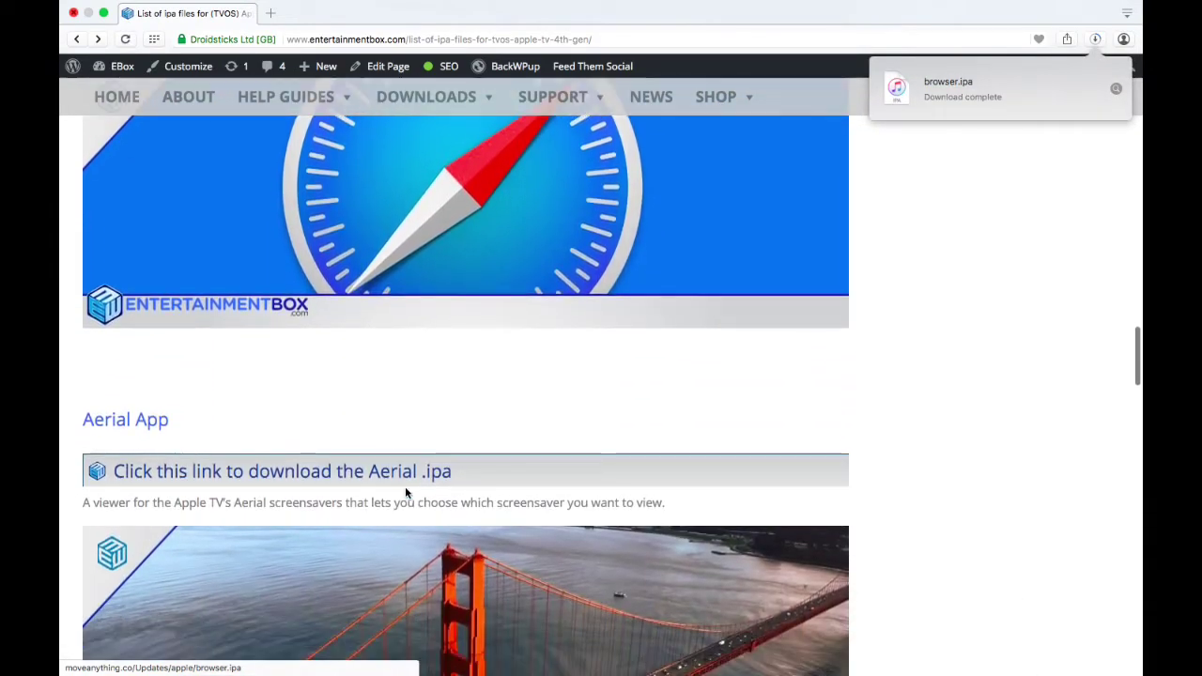
click(393, 462)
- Download the Jailbreak .ipa from the Pangu Jailbreak For 9.0 And 9.0.1 section
scroll(392, 466, down, 18)
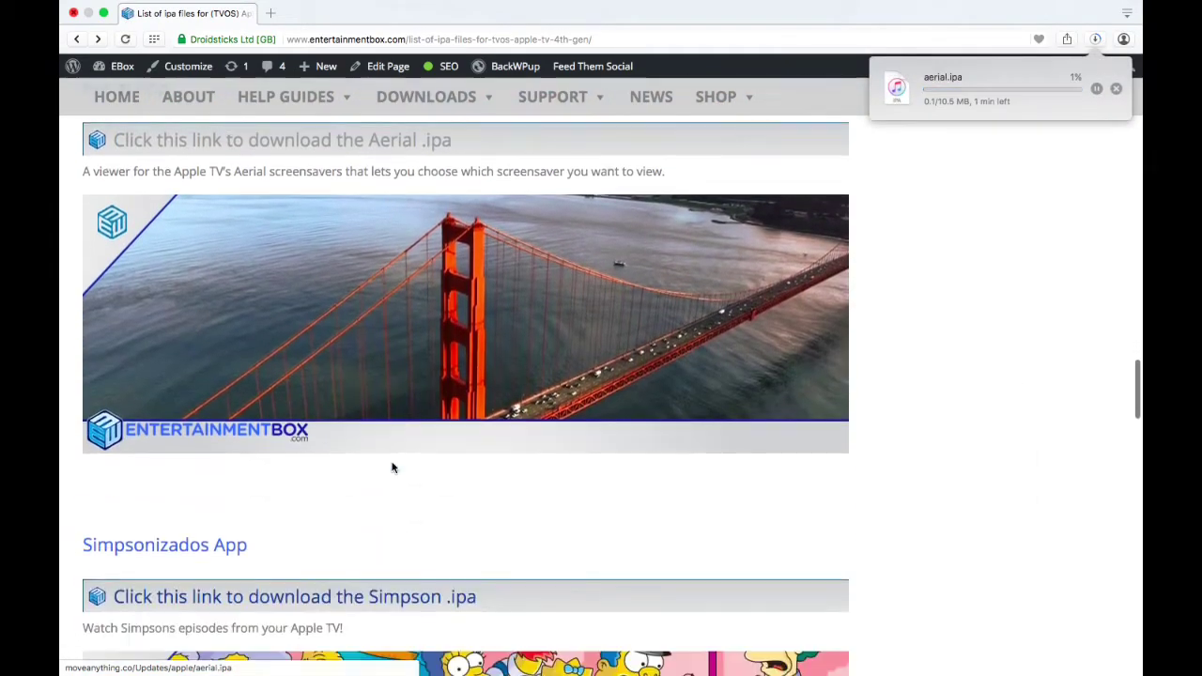
scroll(393, 466, down, 3)
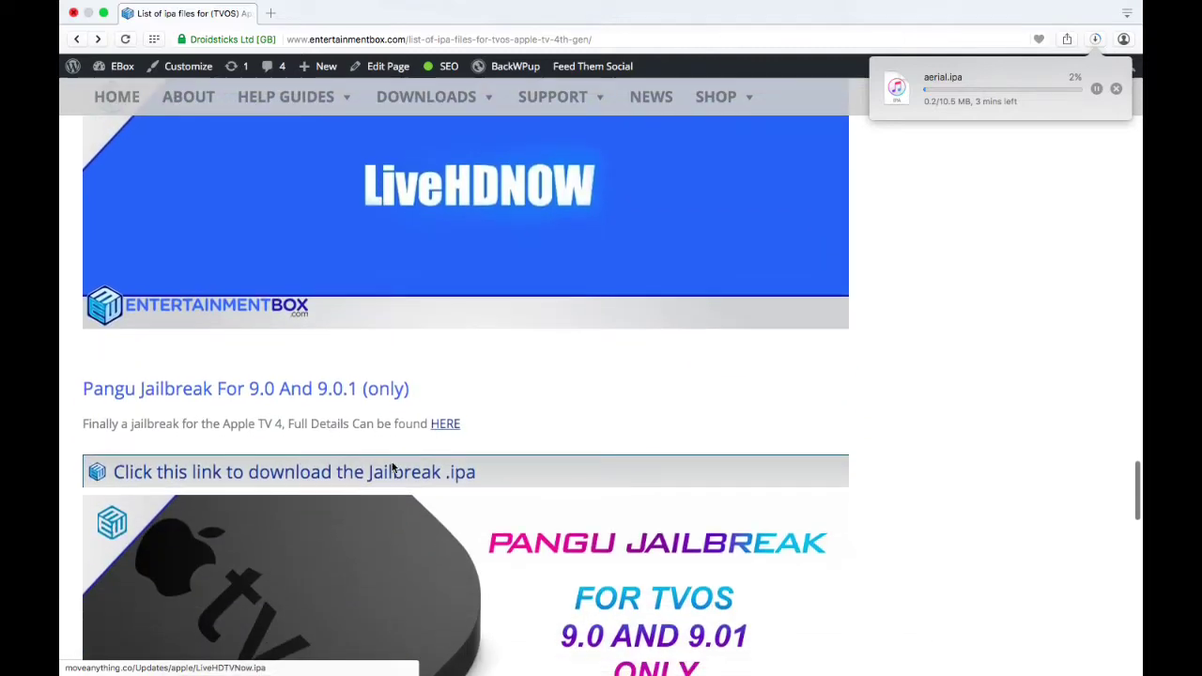
click(453, 362)
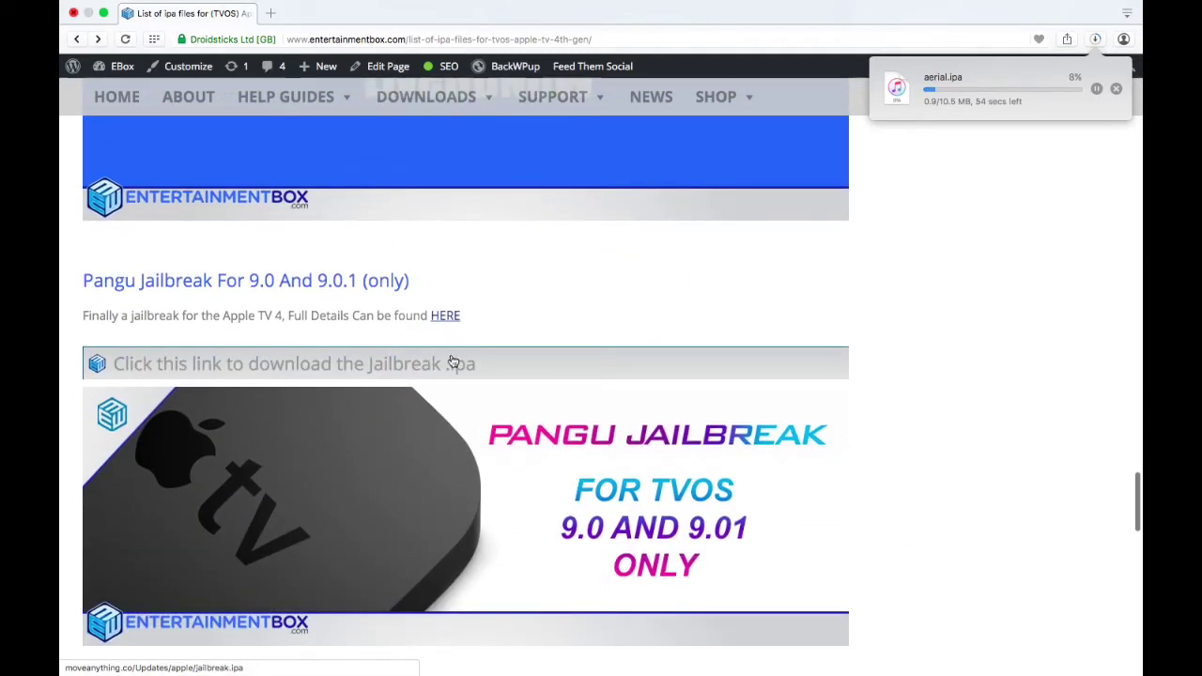
click(437, 370)
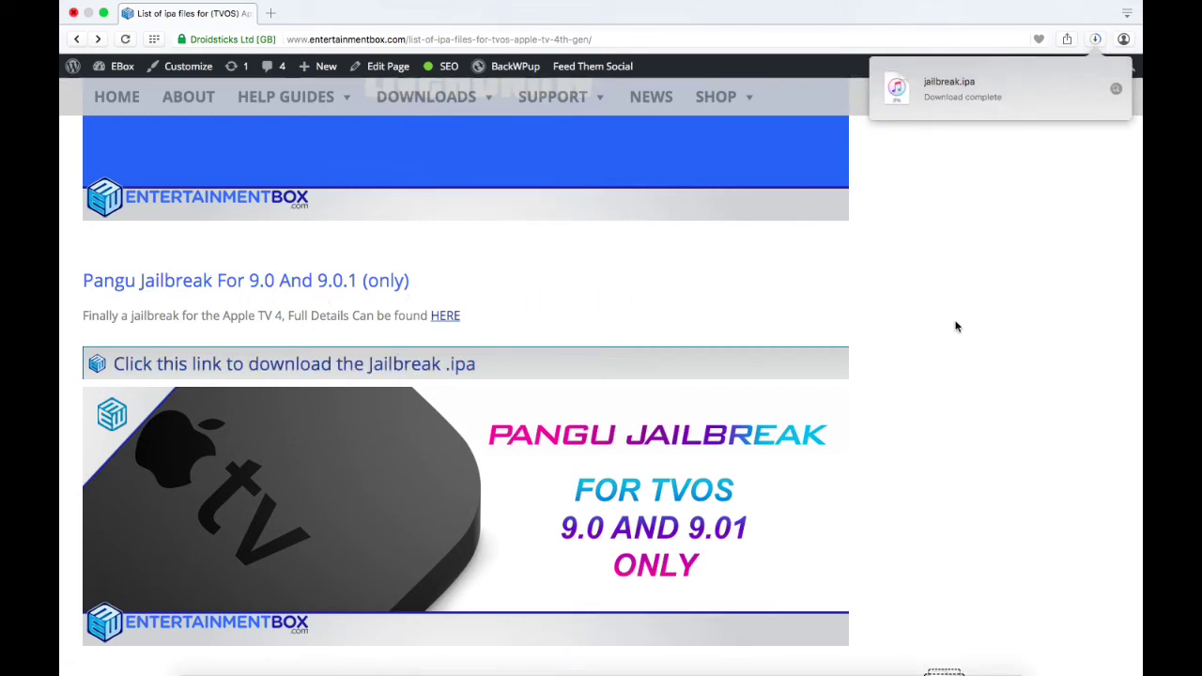
- Check the progress of the .ipa files in the browser's downloads list and close the browser window
scroll(956, 327, down, 3)
scroll(956, 328, up, 5)
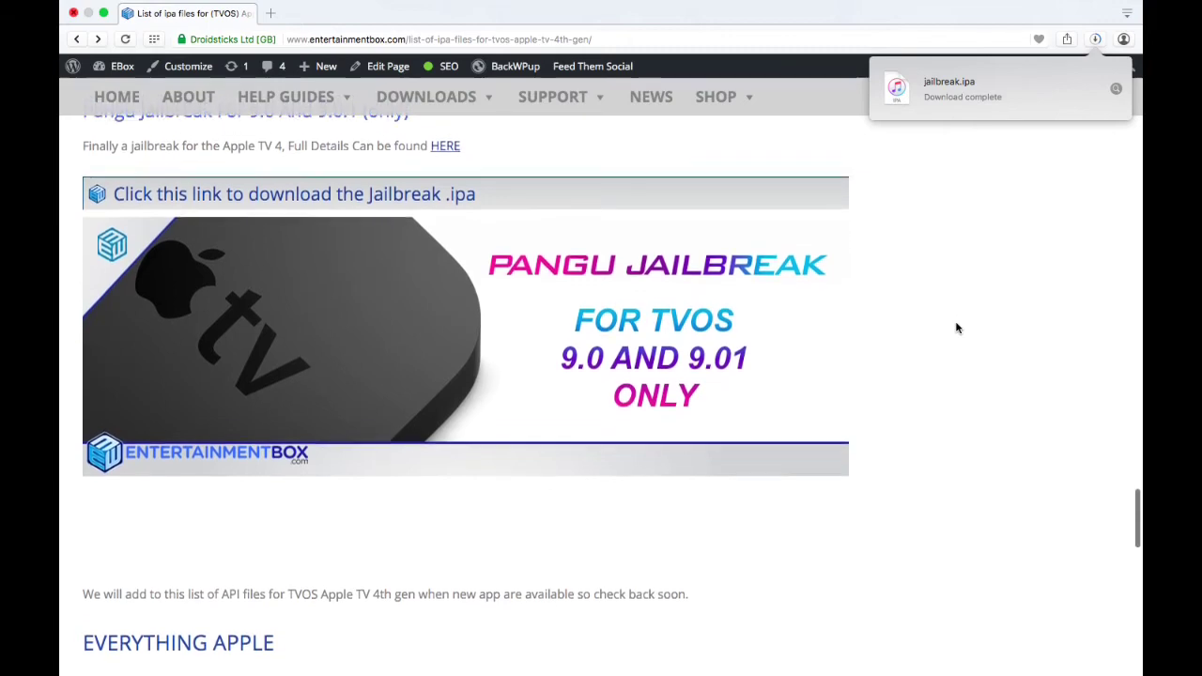
scroll(956, 327, up, 5)
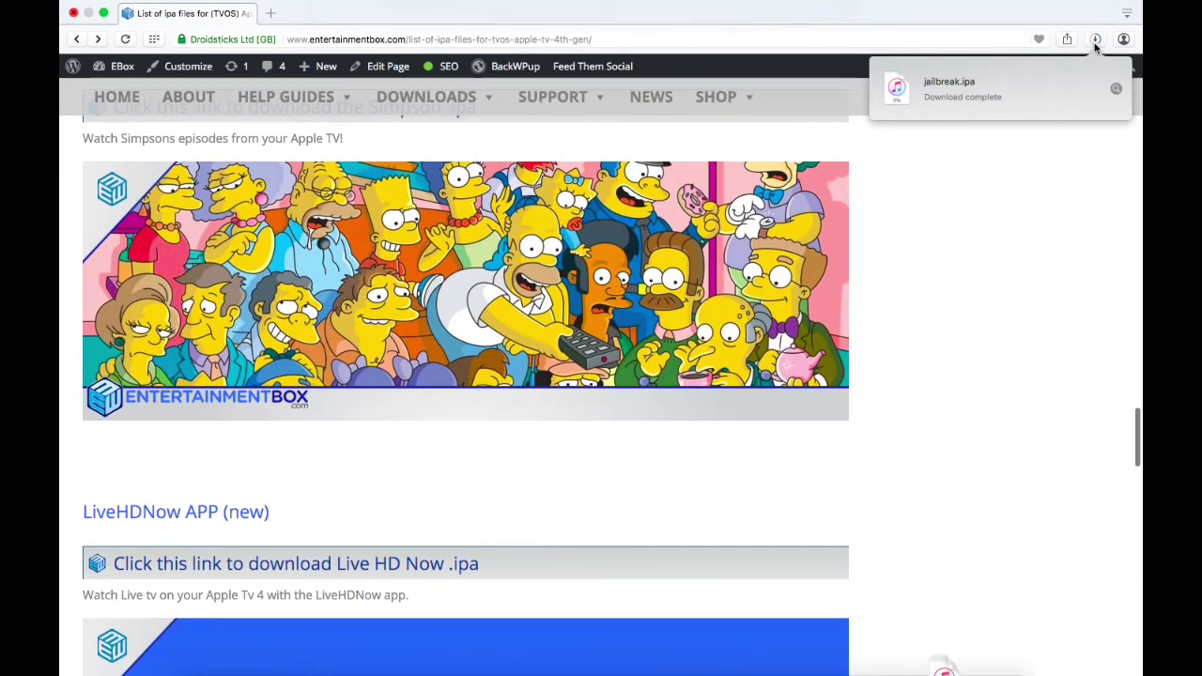
click(1096, 45)
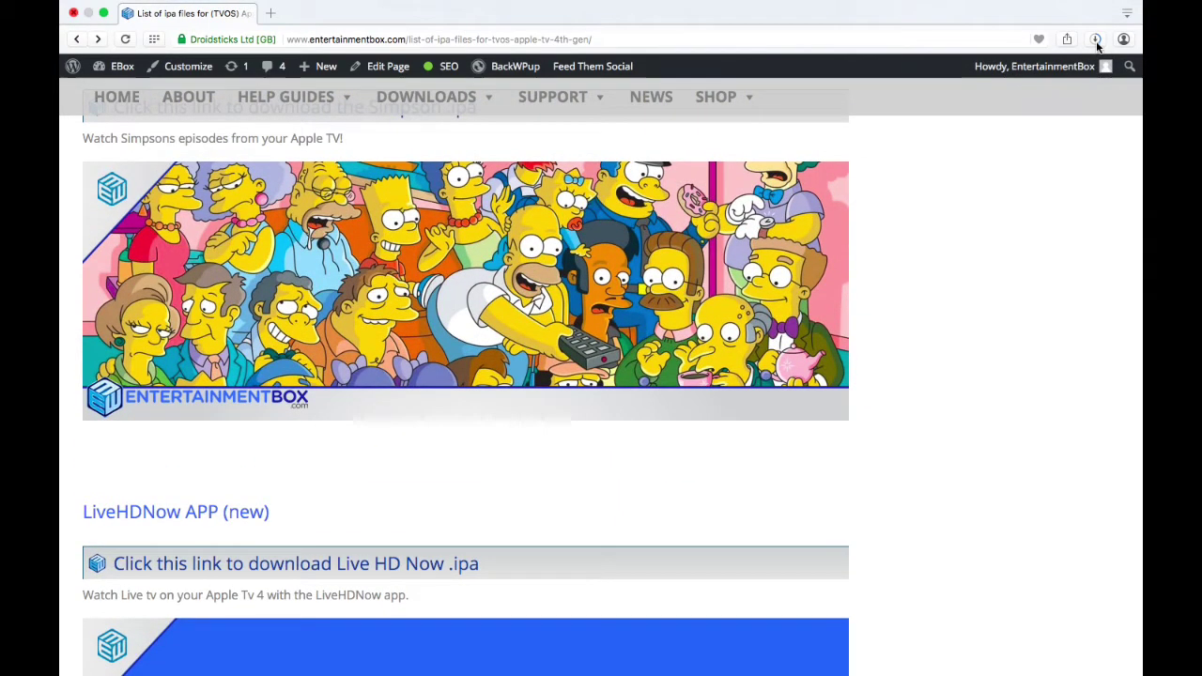
click(1096, 42)
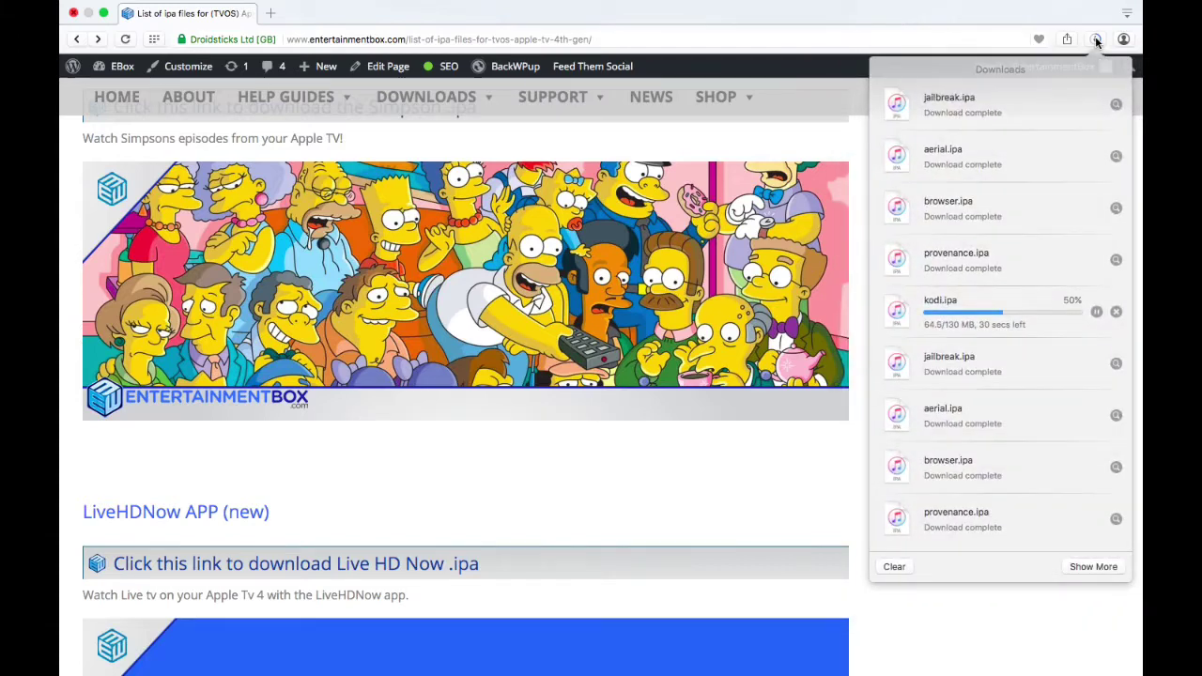
click(1096, 41)
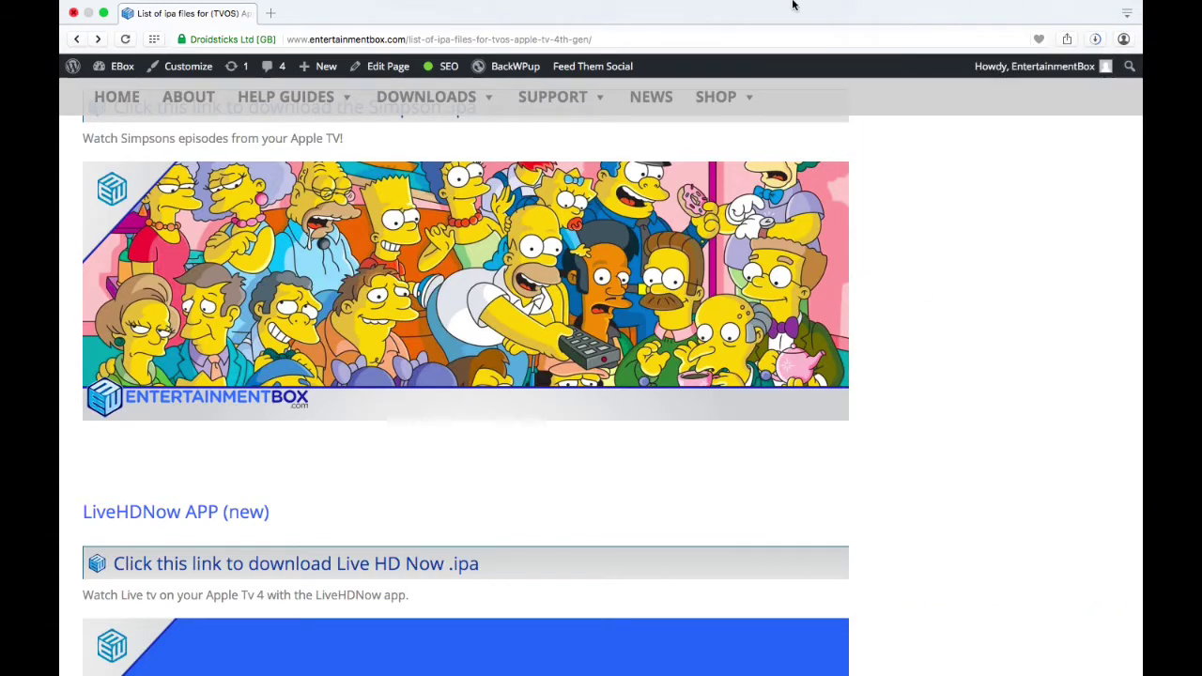
click(72, 14)
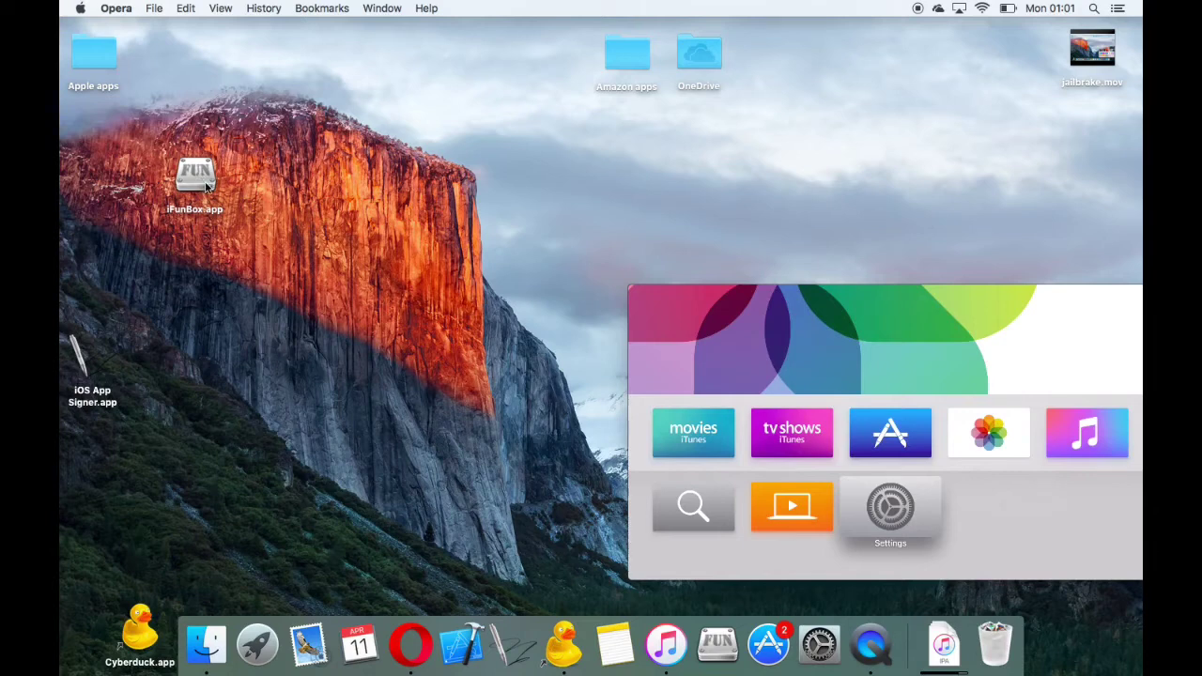
- Review the downloaded .ipa files in Finder's Downloads folder and close the folder window
click(942, 657)
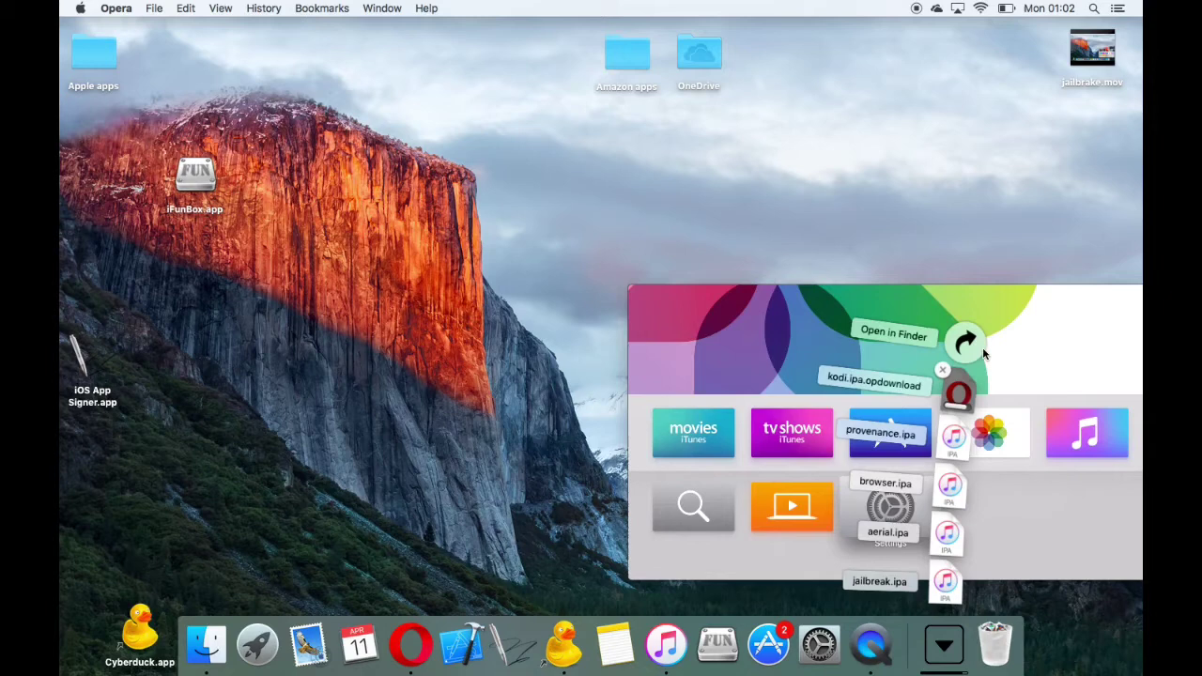
click(968, 344)
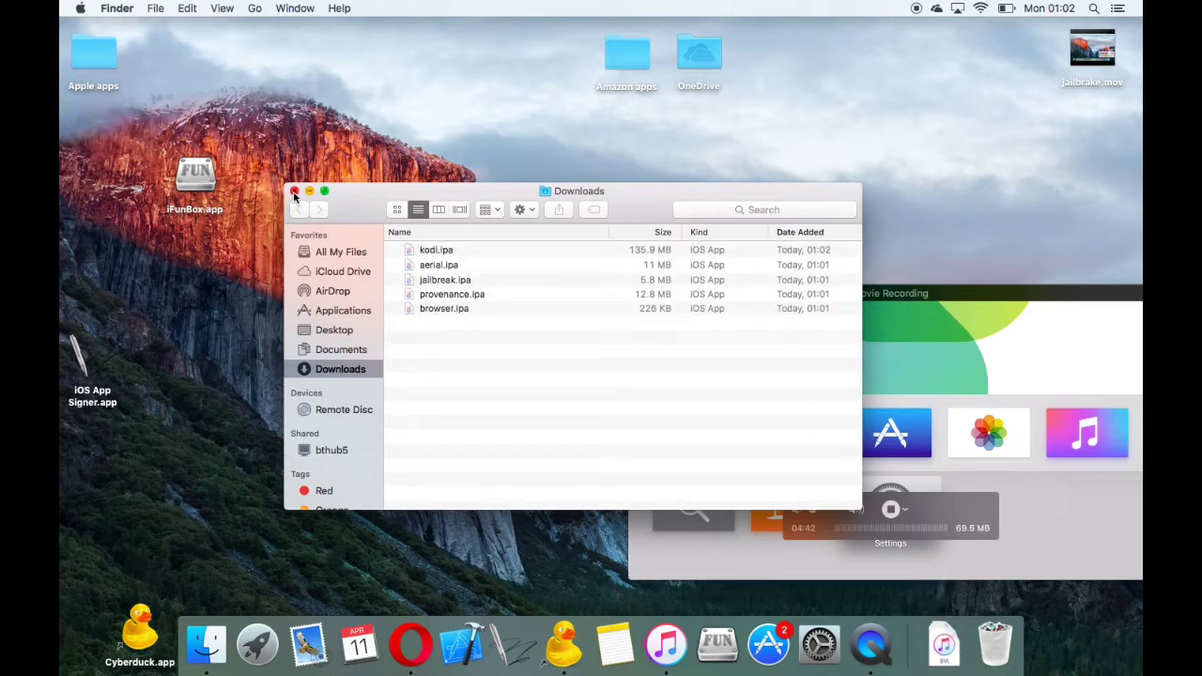
click(294, 190)
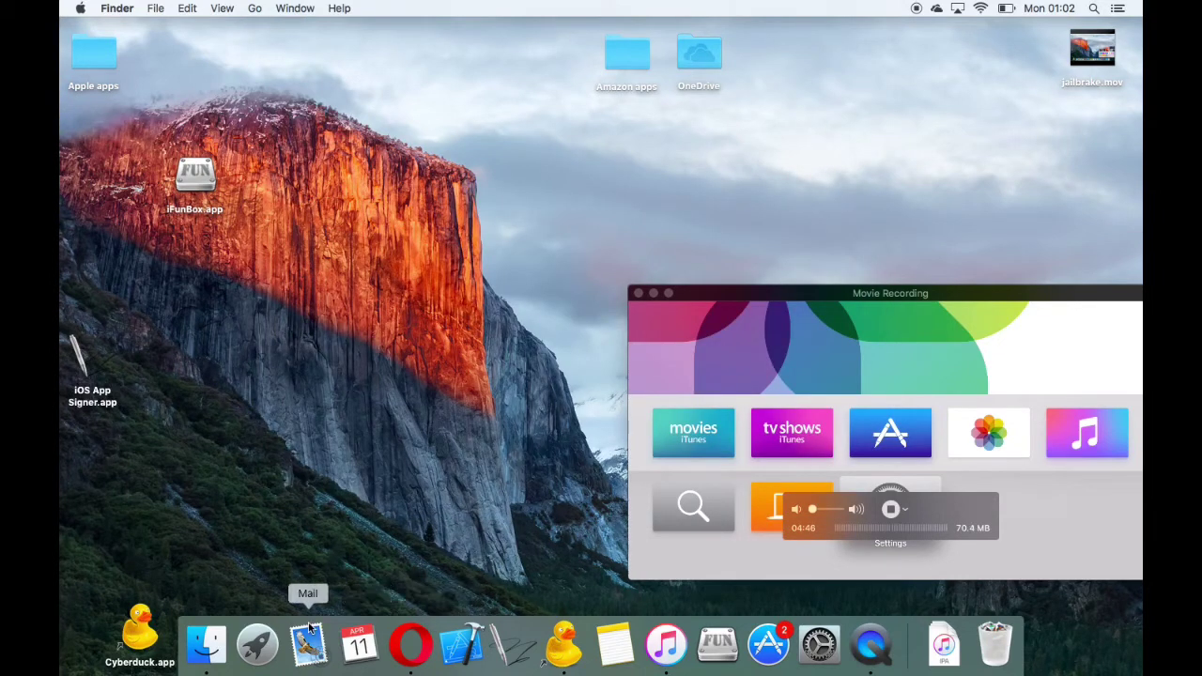
- Launch iFunBox from the desktop
double_click(197, 178)
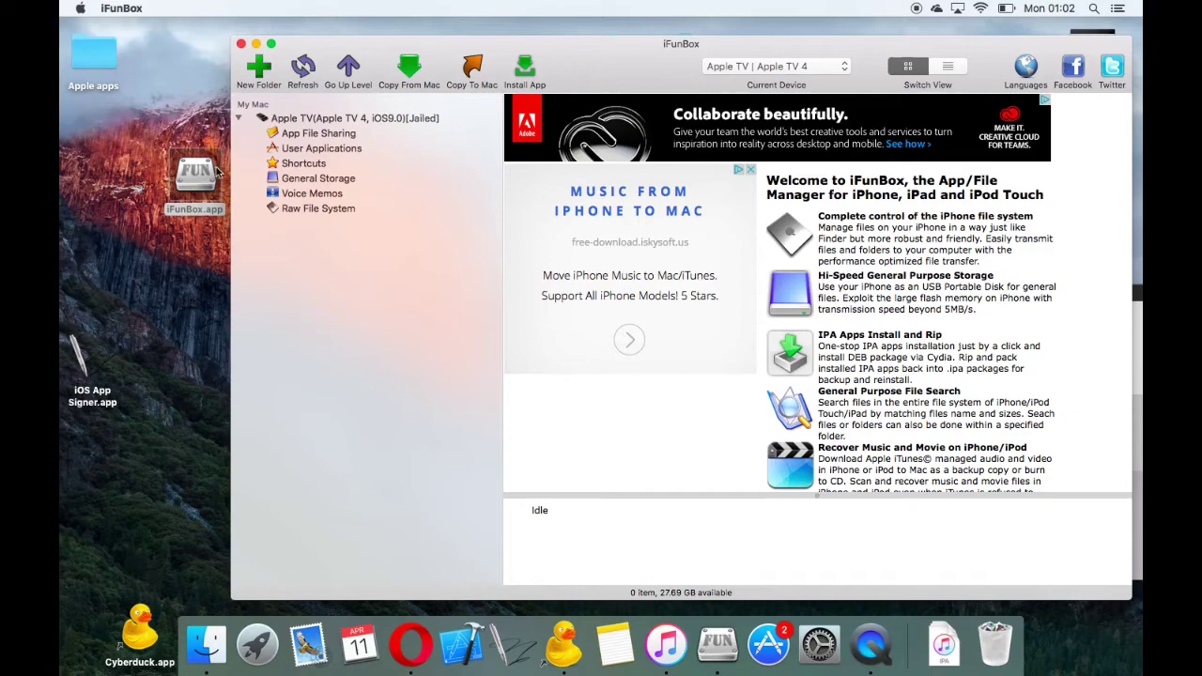
- Narrow the iFunBox window, place it beside the Apple TV Movie Recording window, and enlarge the Movie Recording window to fill the remaining space
drag(231, 173, 652, 178)
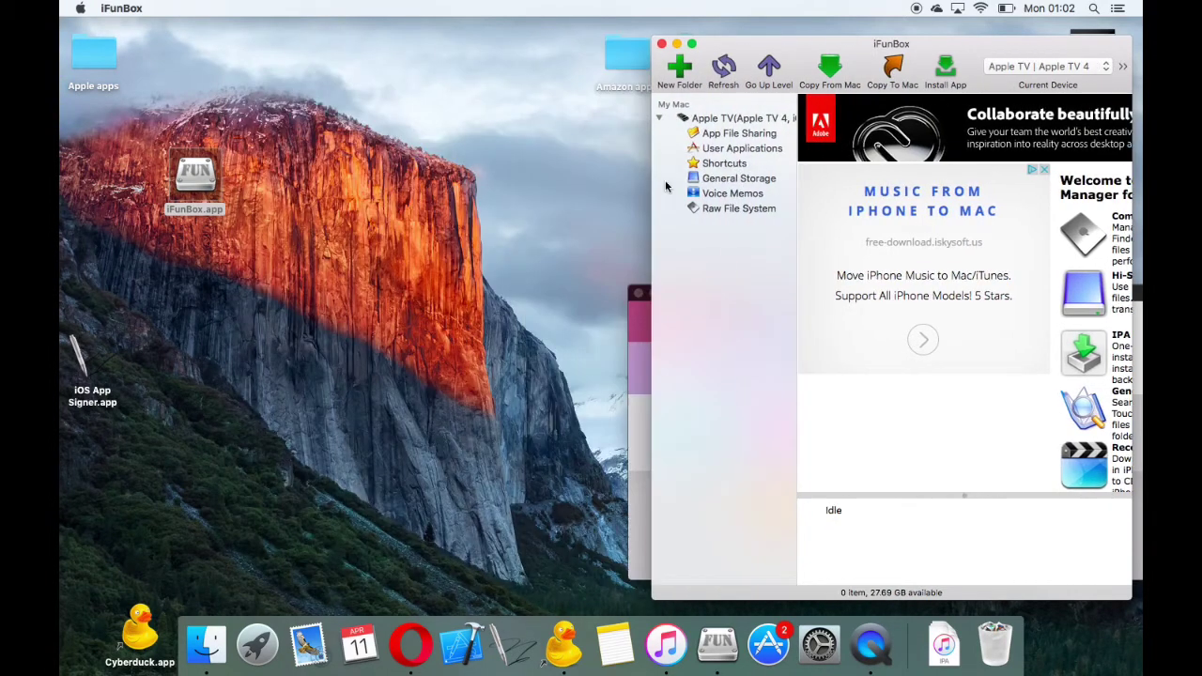
drag(923, 49, 363, 73)
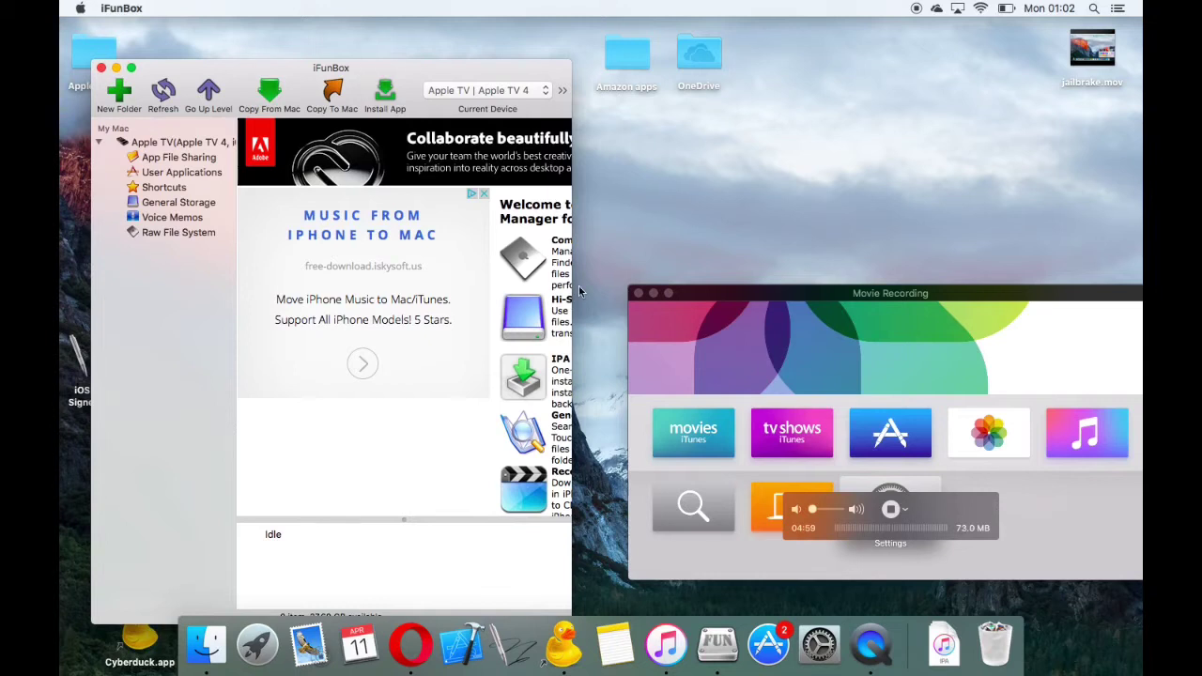
drag(628, 353, 581, 358)
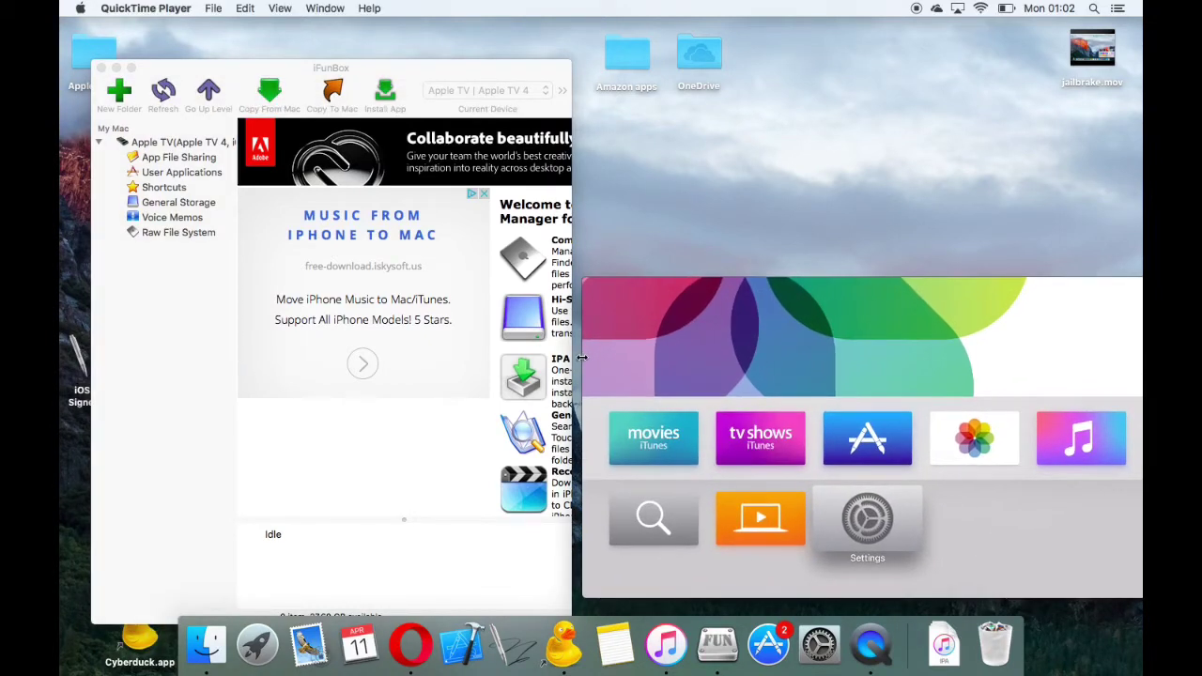
- Install aerial.ipa from the Downloads folder on the Apple TV
click(382, 94)
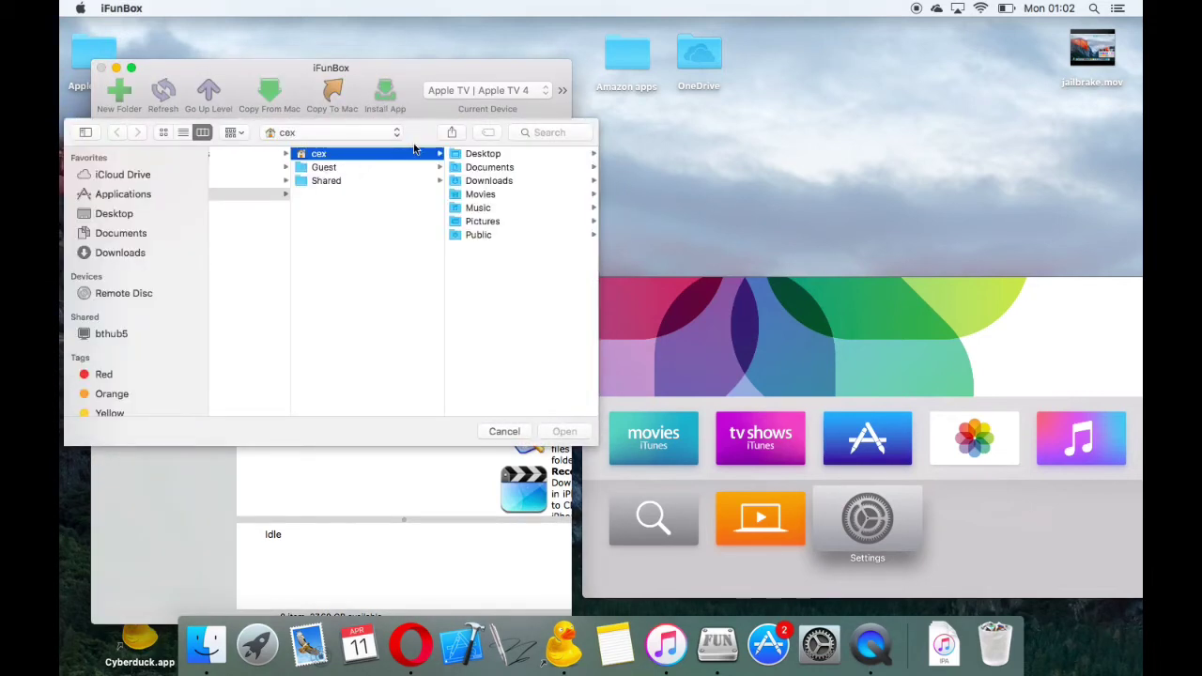
click(487, 181)
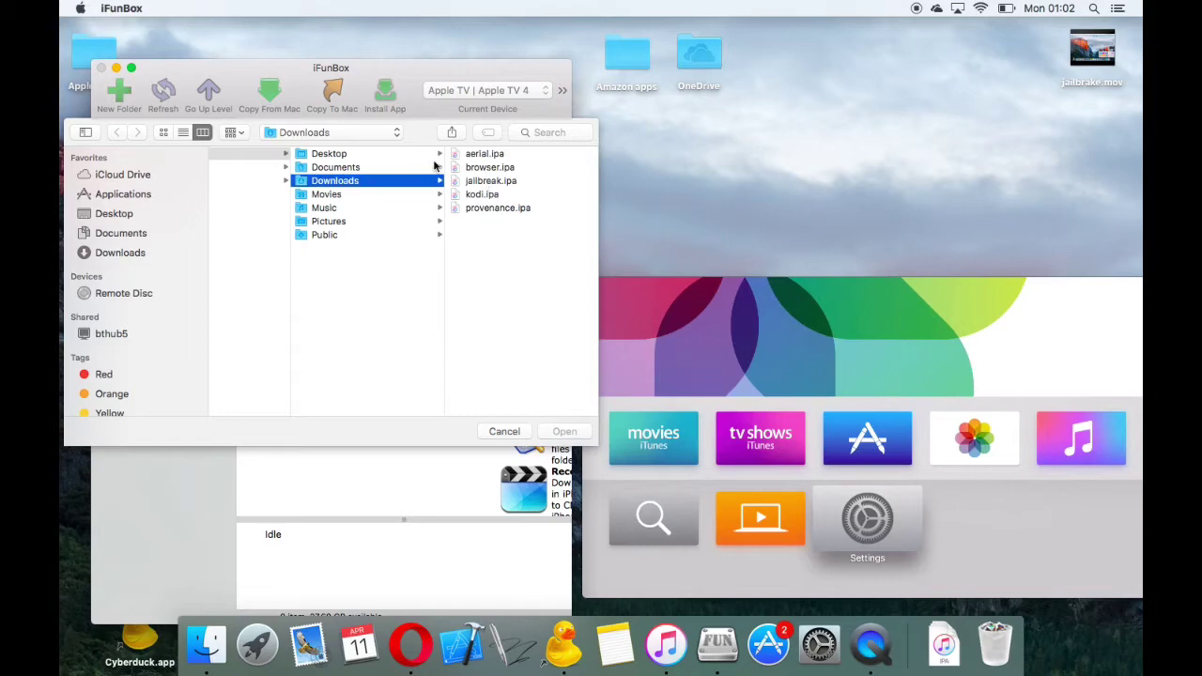
click(507, 158)
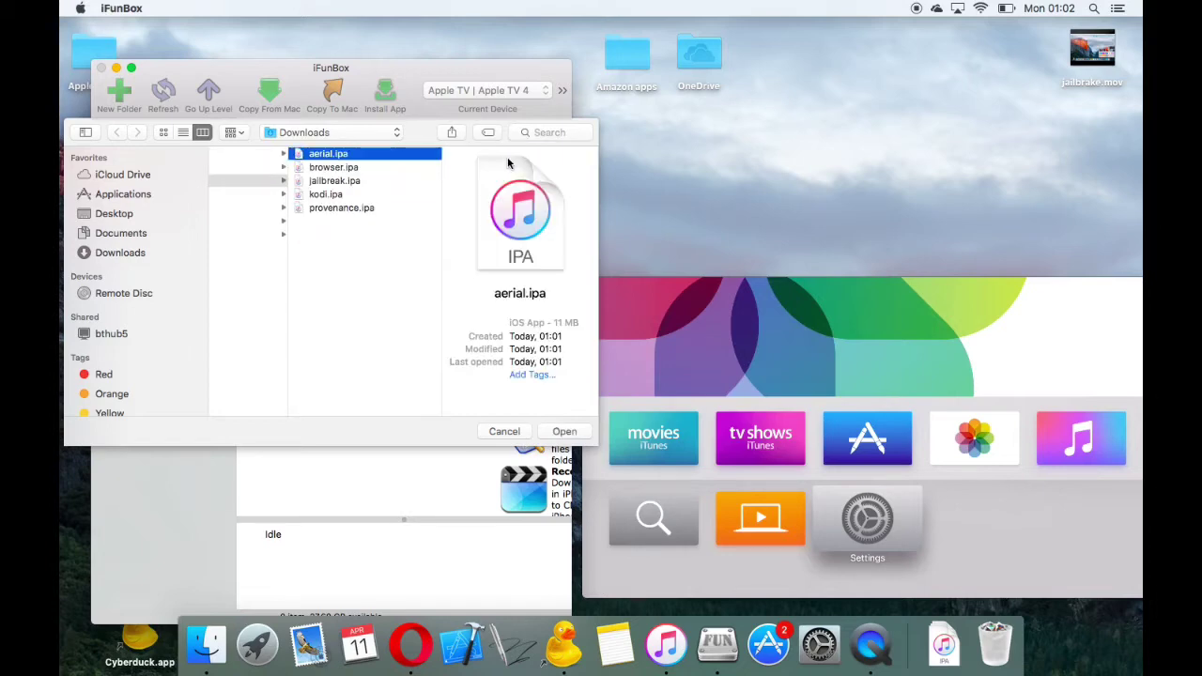
click(565, 433)
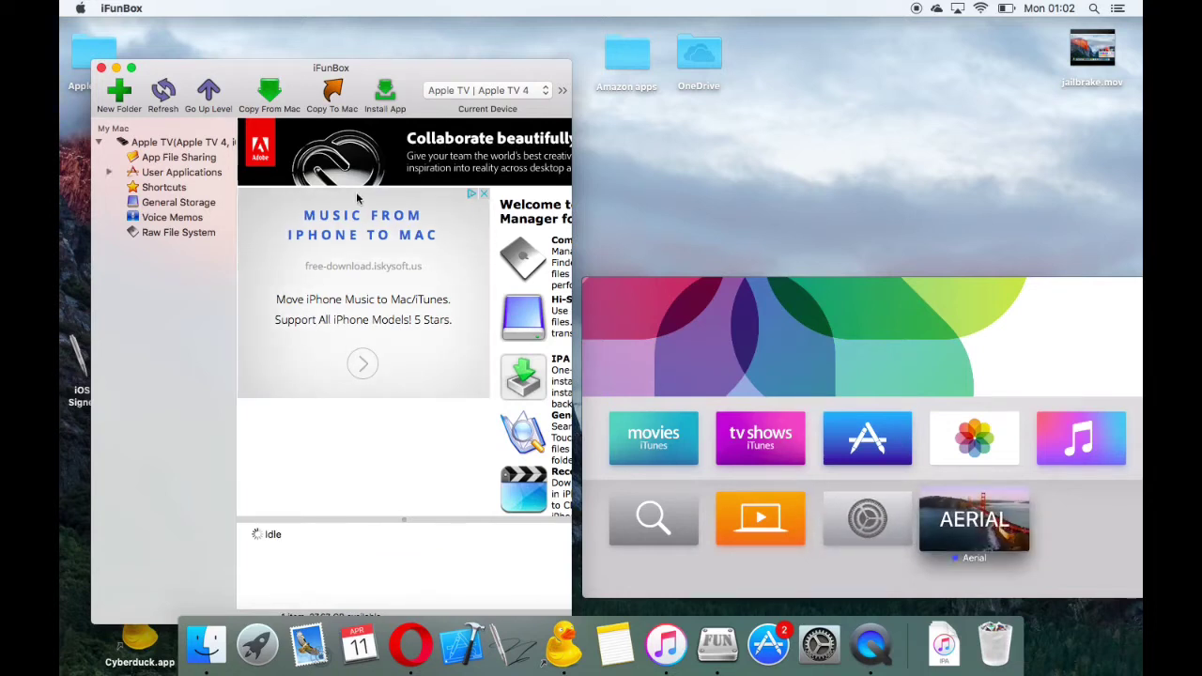
- Install browser.ipa from the Downloads folder on the Apple TV
click(383, 111)
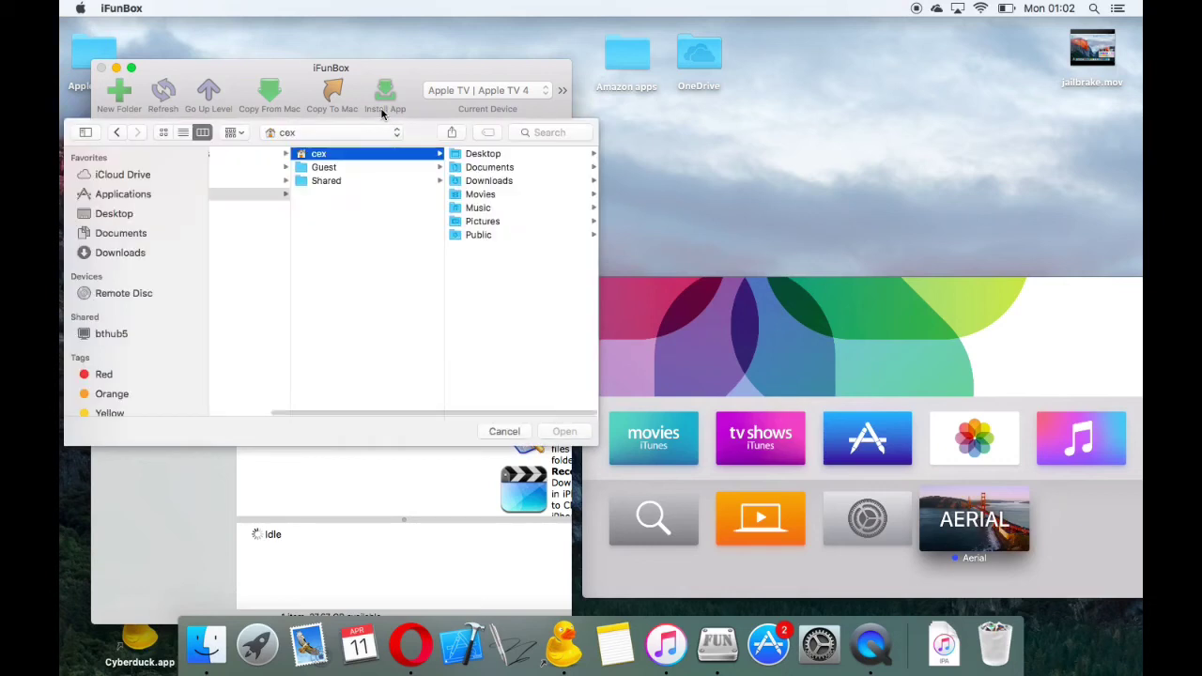
click(472, 182)
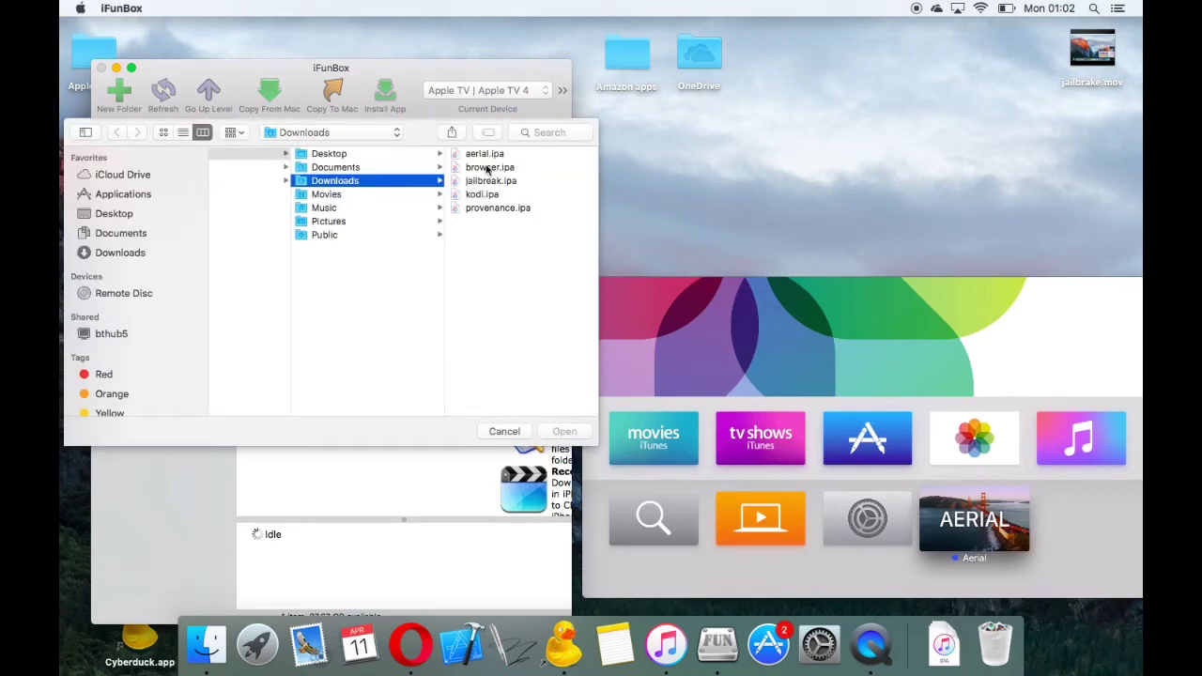
click(491, 169)
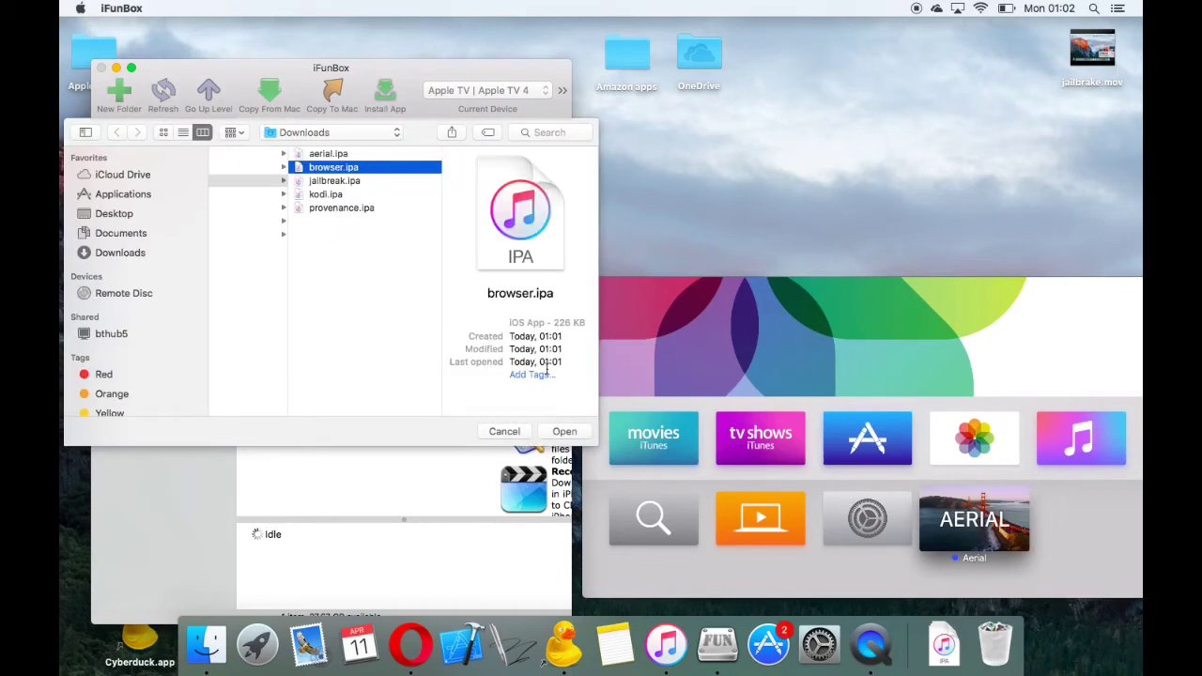
click(565, 434)
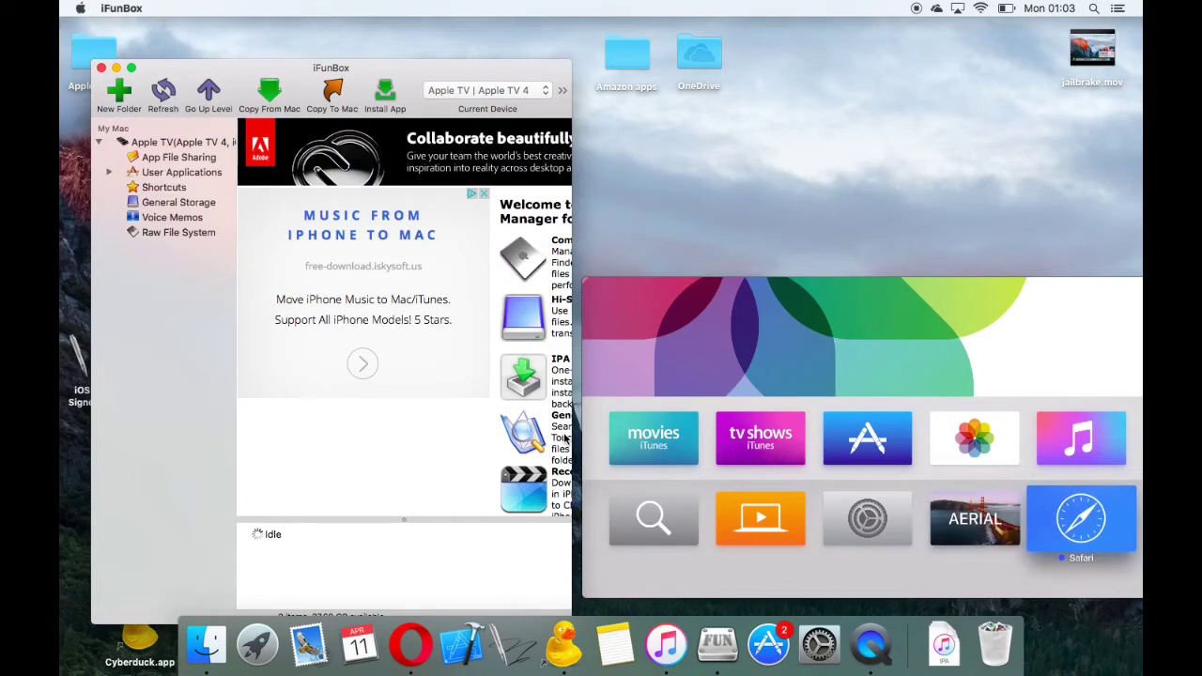
- Install jailbreak.ipa from the Downloads folder on the Apple TV
click(395, 101)
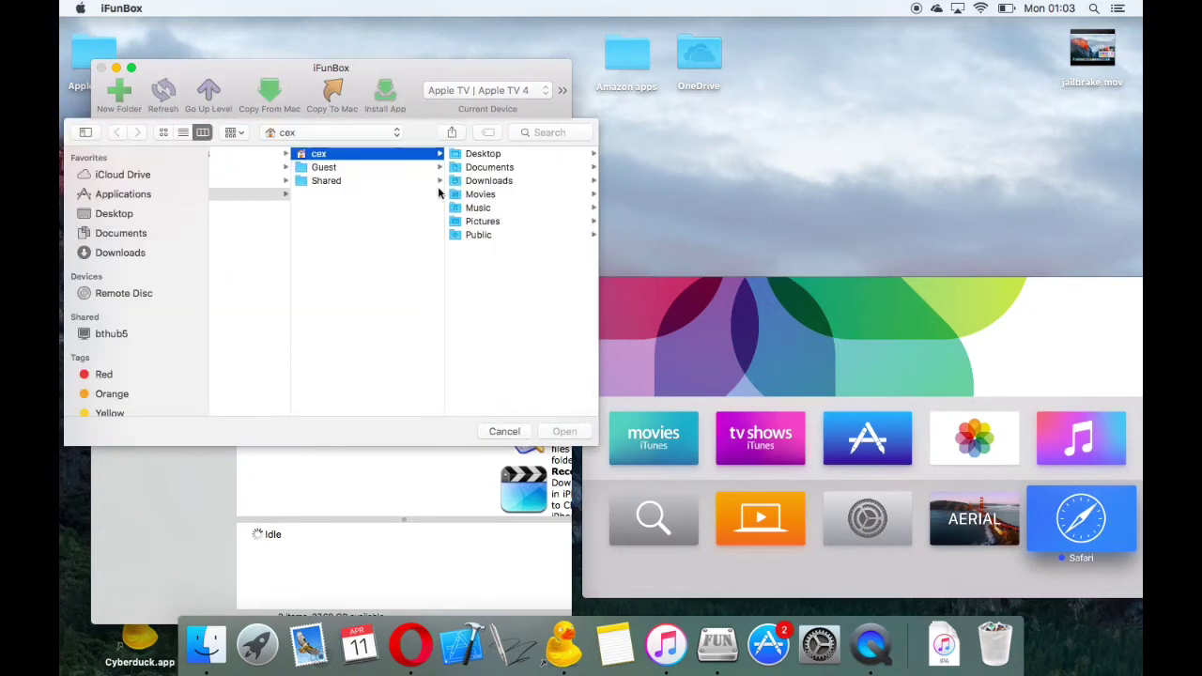
click(485, 181)
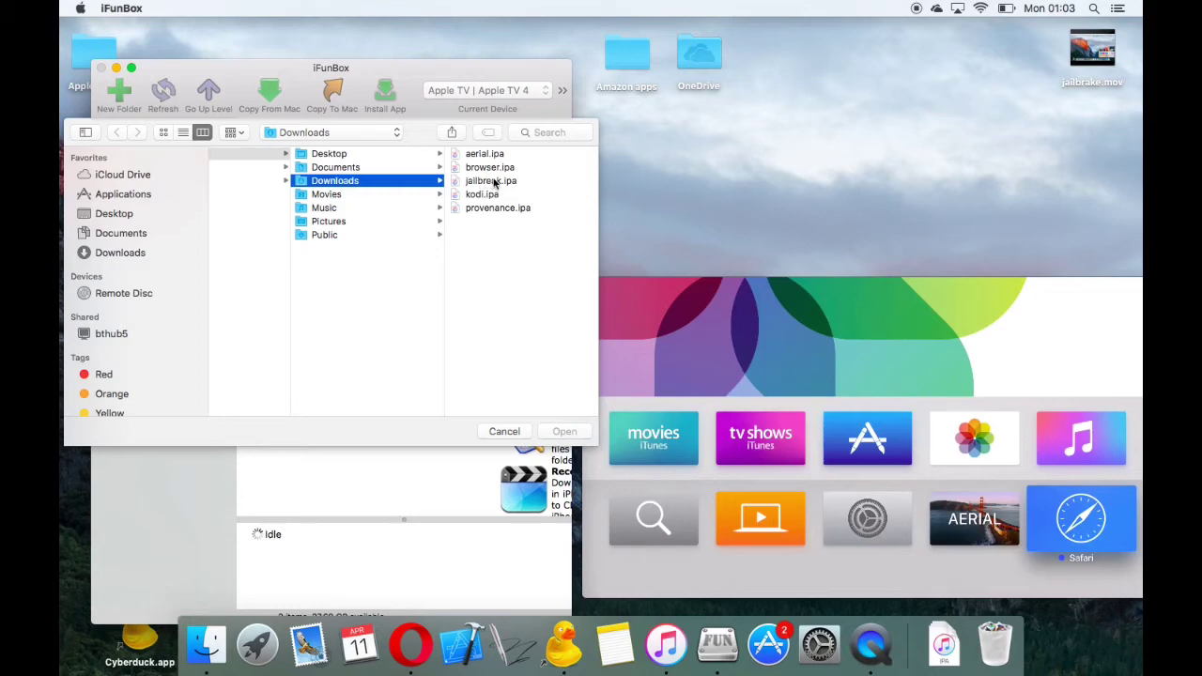
click(495, 183)
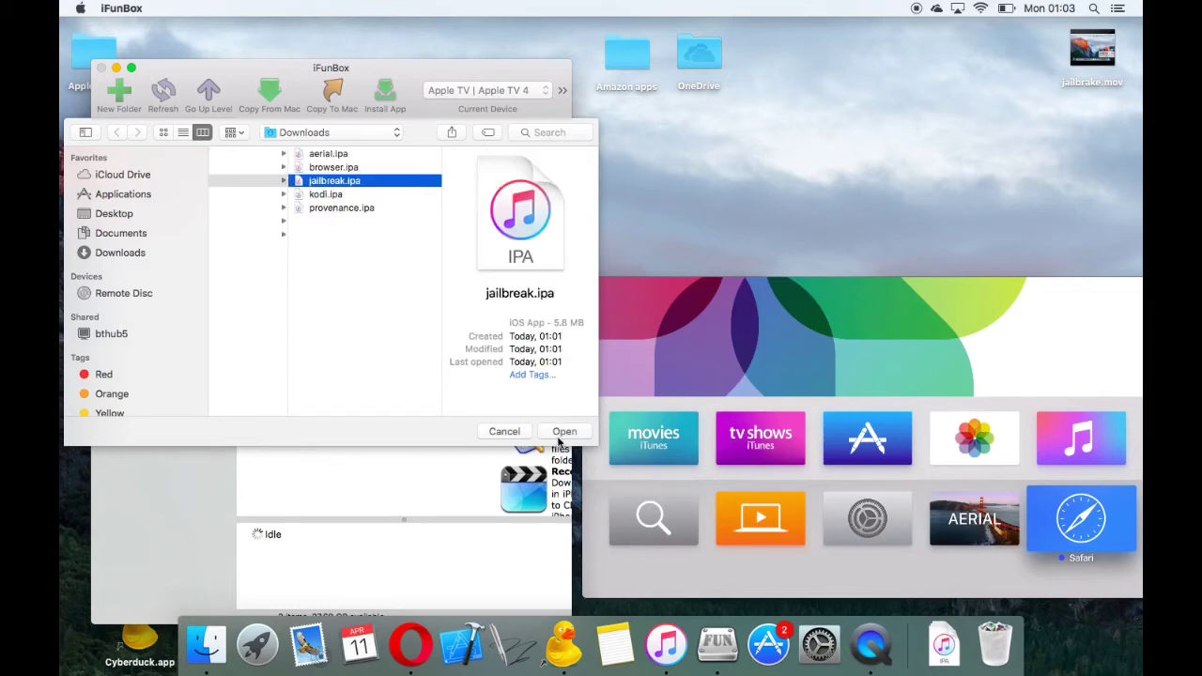
click(563, 433)
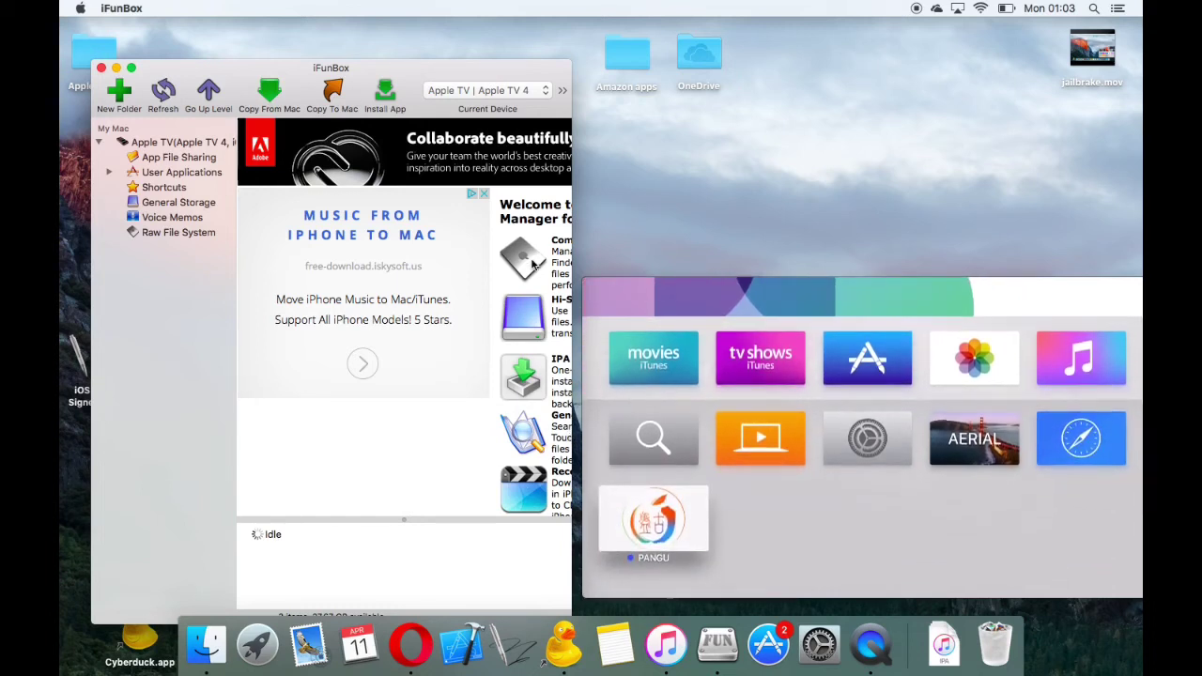
- Install provenance.ipa from the Downloads folder on the Apple TV
click(395, 94)
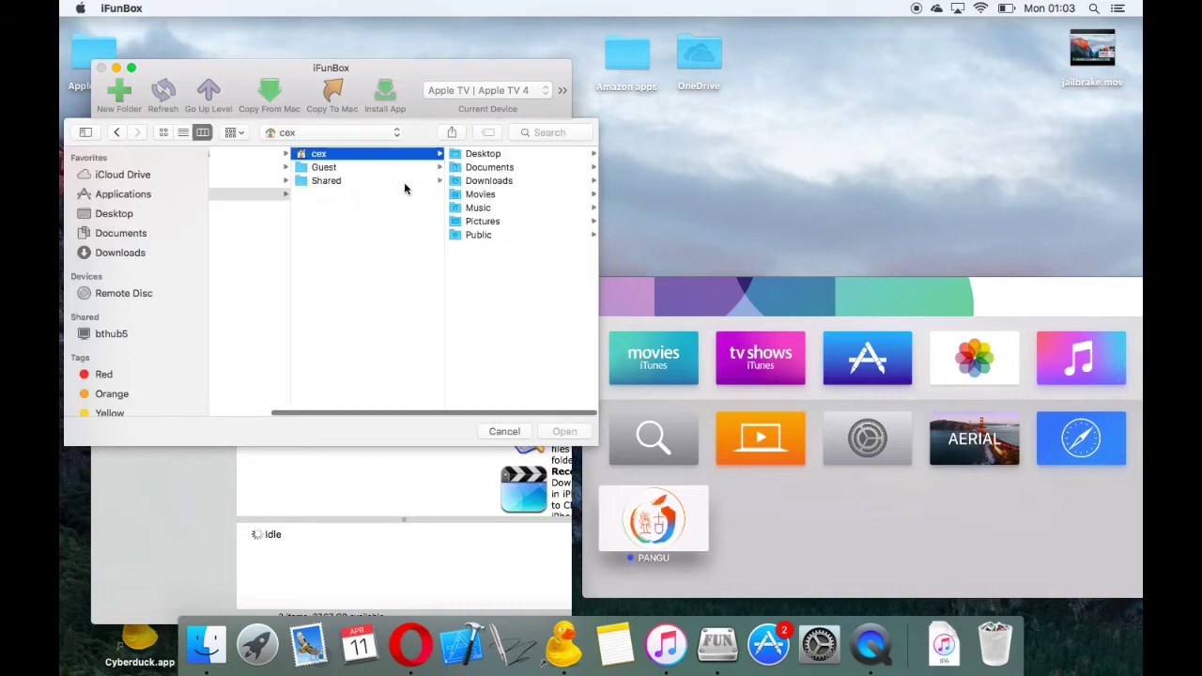
click(478, 183)
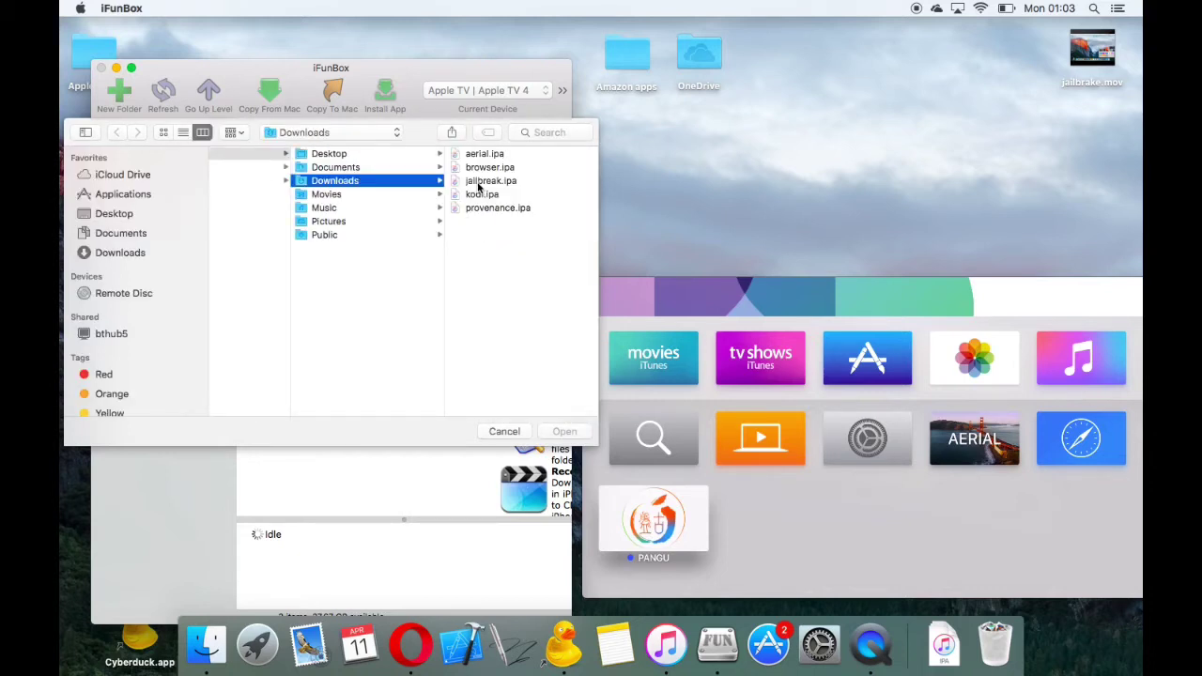
click(495, 207)
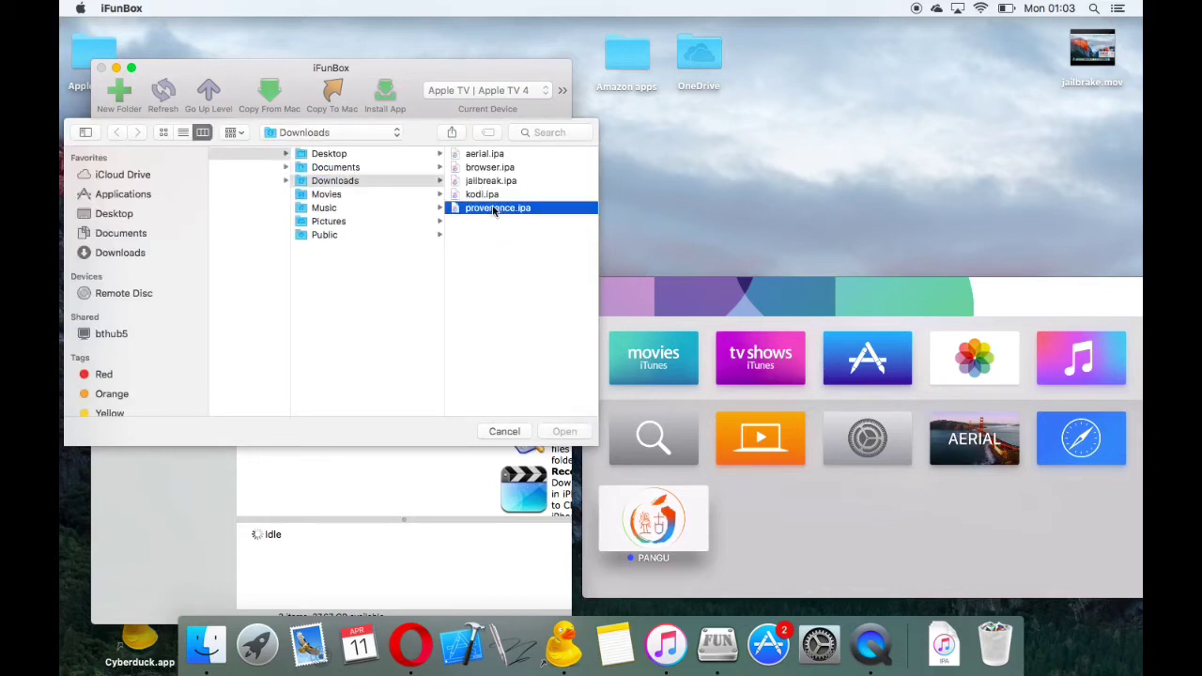
click(564, 432)
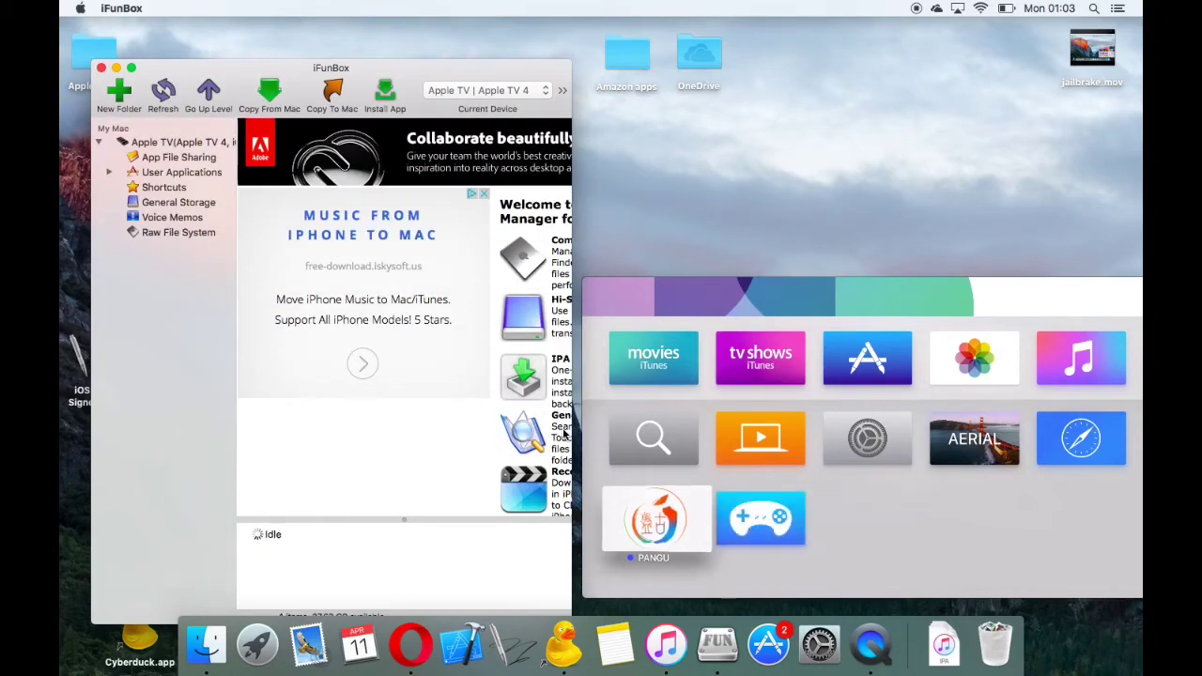
- Install kodi.ipa from the Downloads folder on the Apple TV
click(382, 105)
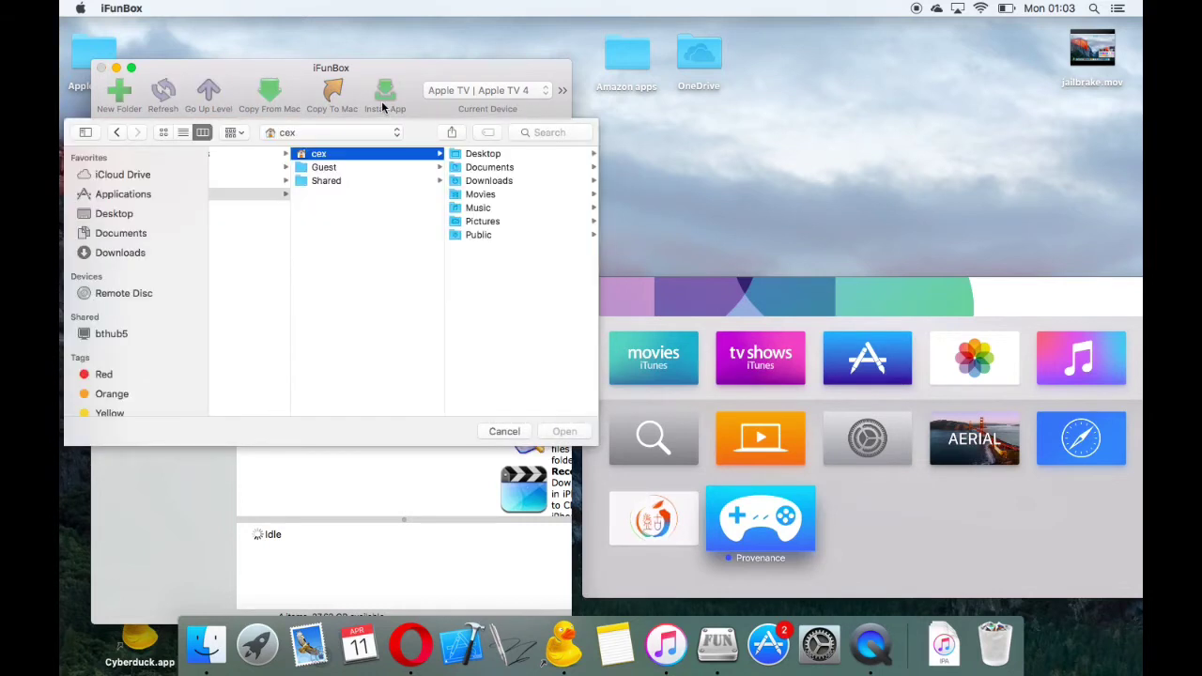
click(485, 180)
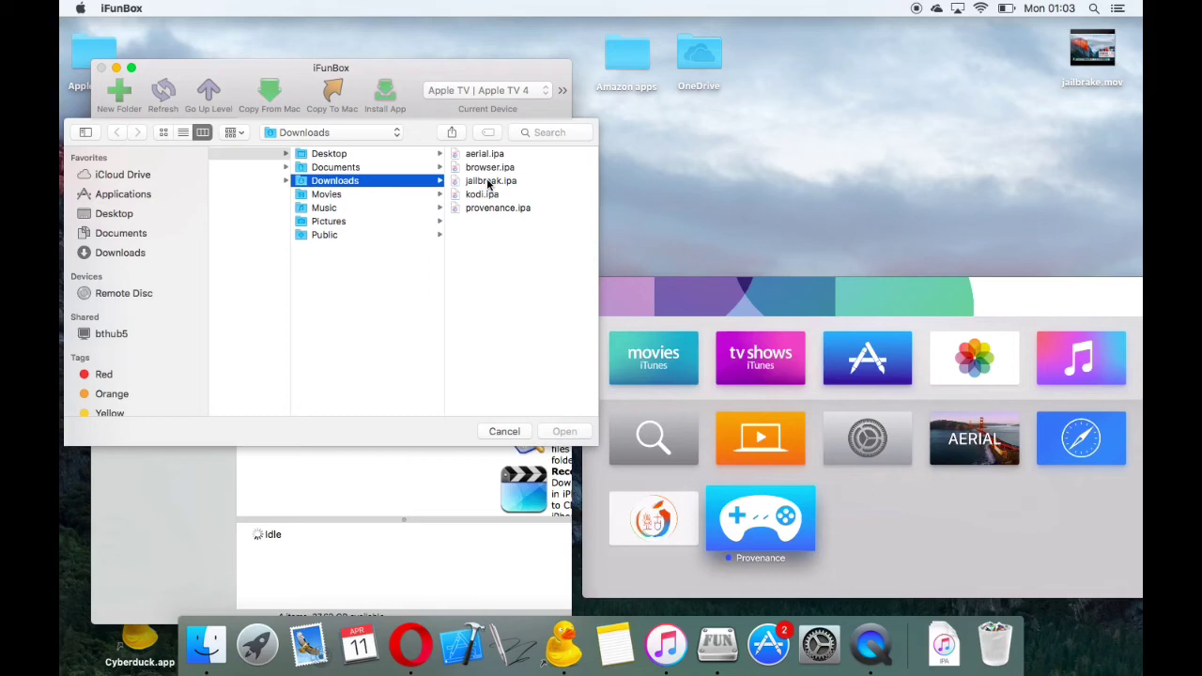
click(482, 193)
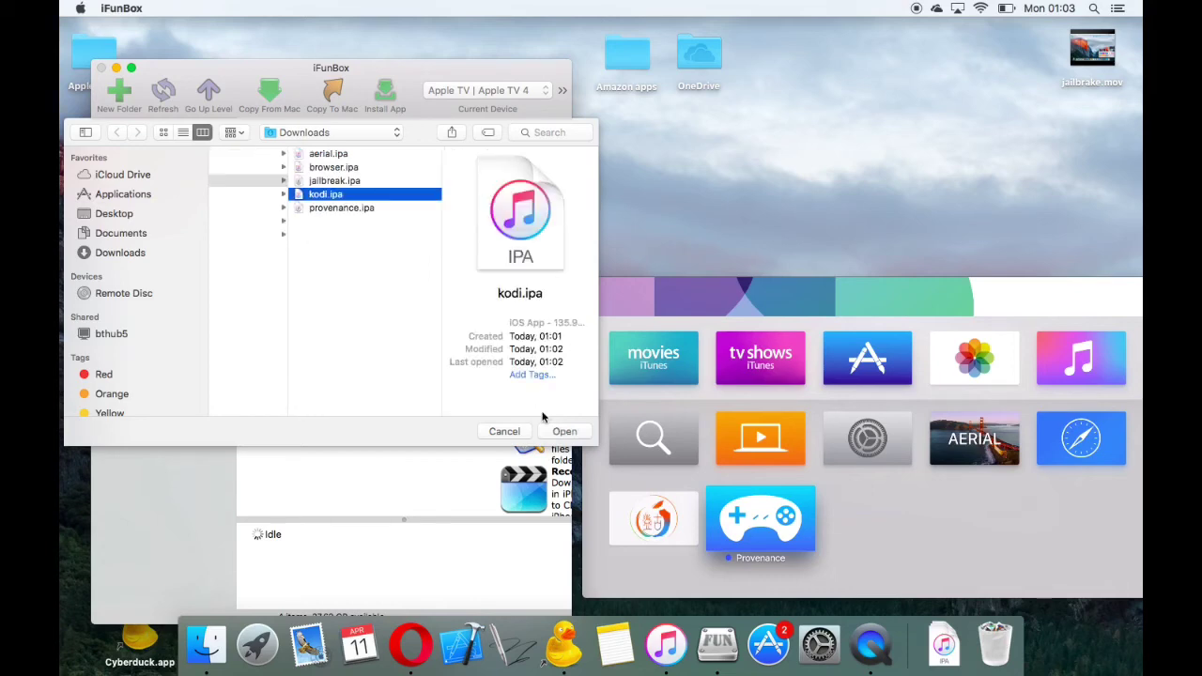
click(565, 432)
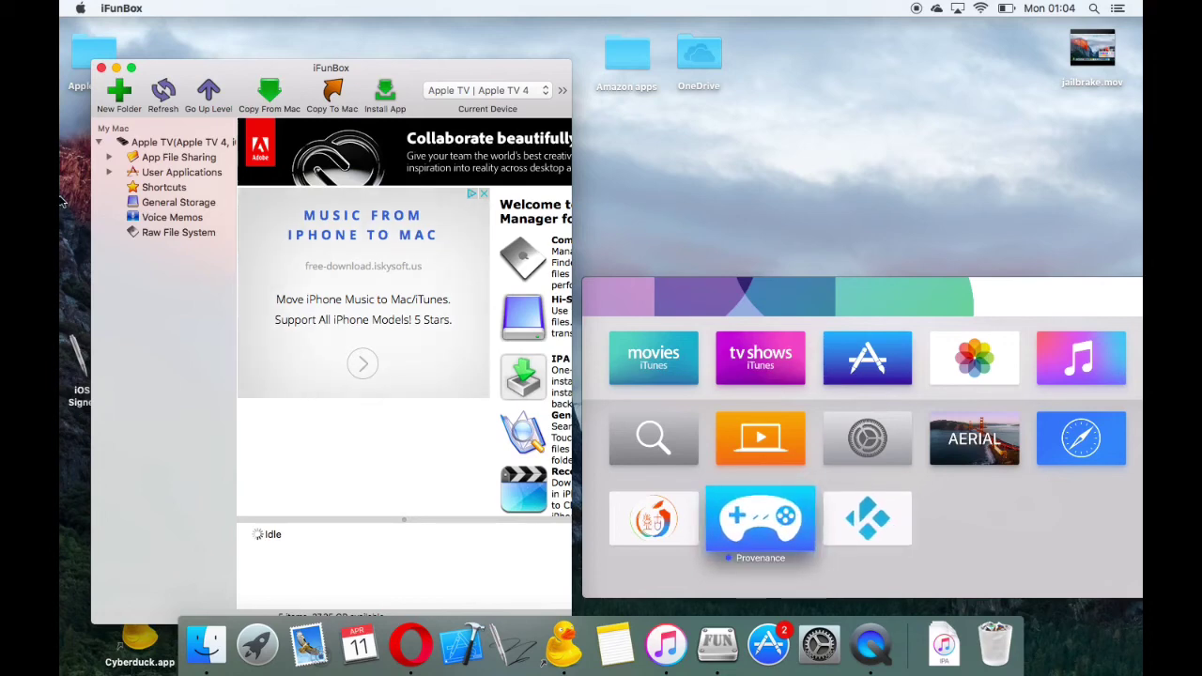
- Close the iFunBox window, then enlarge and centre the Movie Recording window mirroring the Apple TV
click(101, 68)
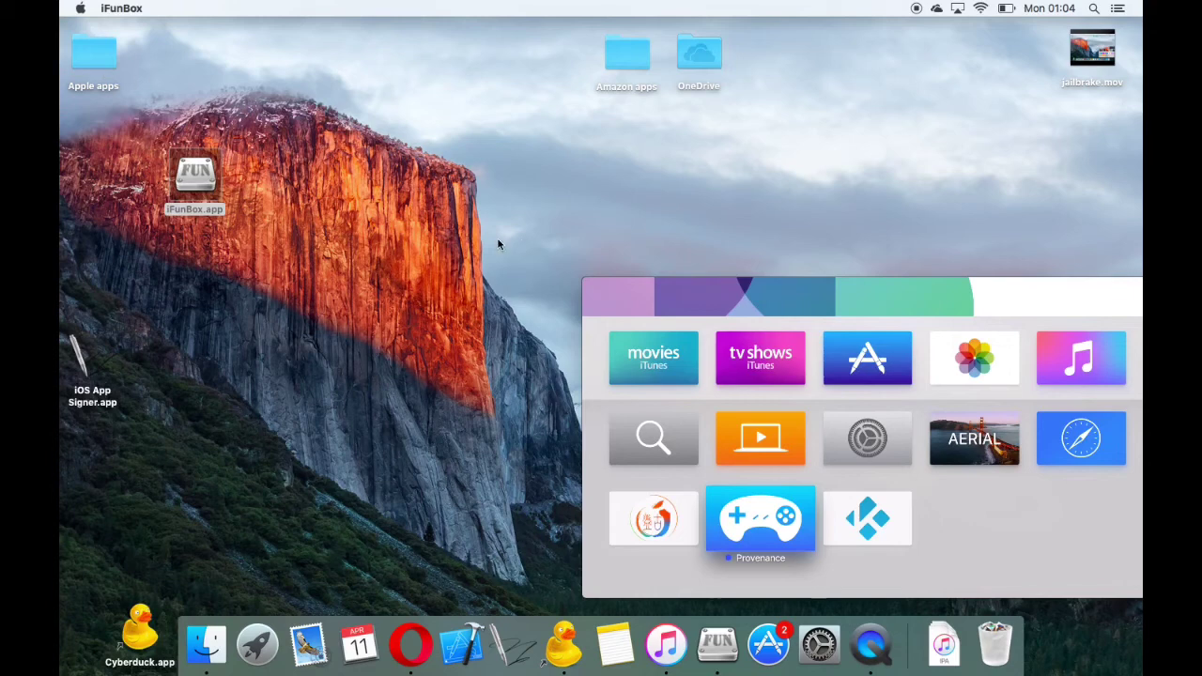
click(903, 430)
drag(836, 289, 554, 143)
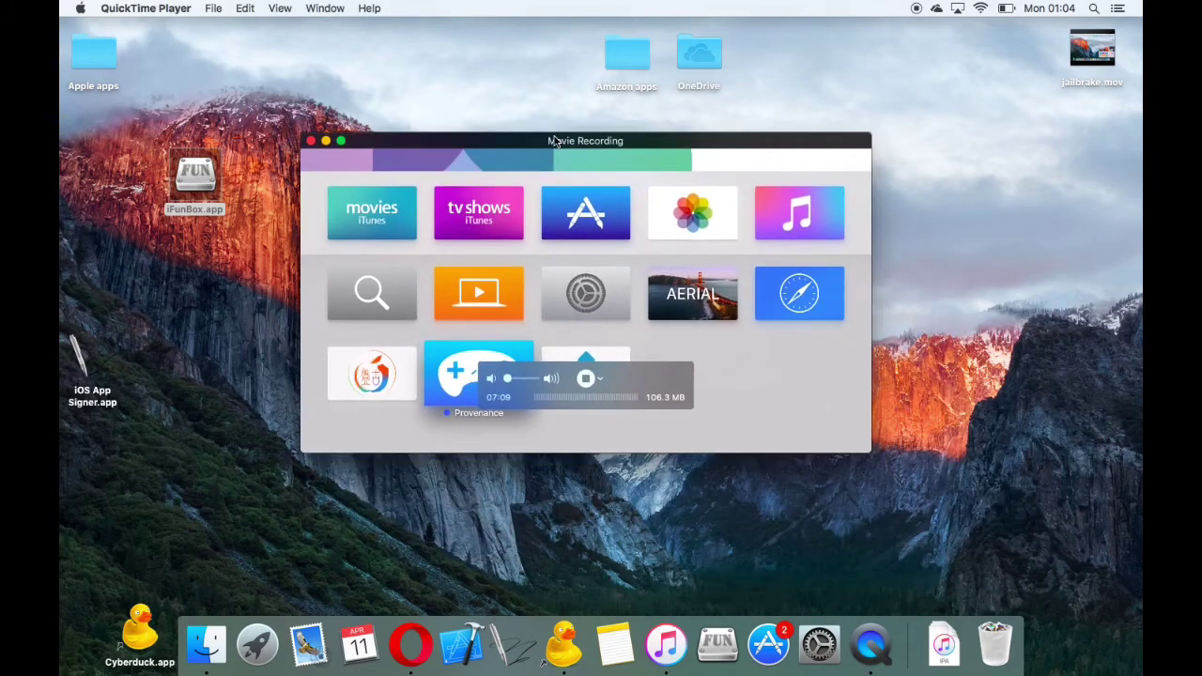
drag(299, 282, 63, 300)
drag(449, 136, 592, 143)
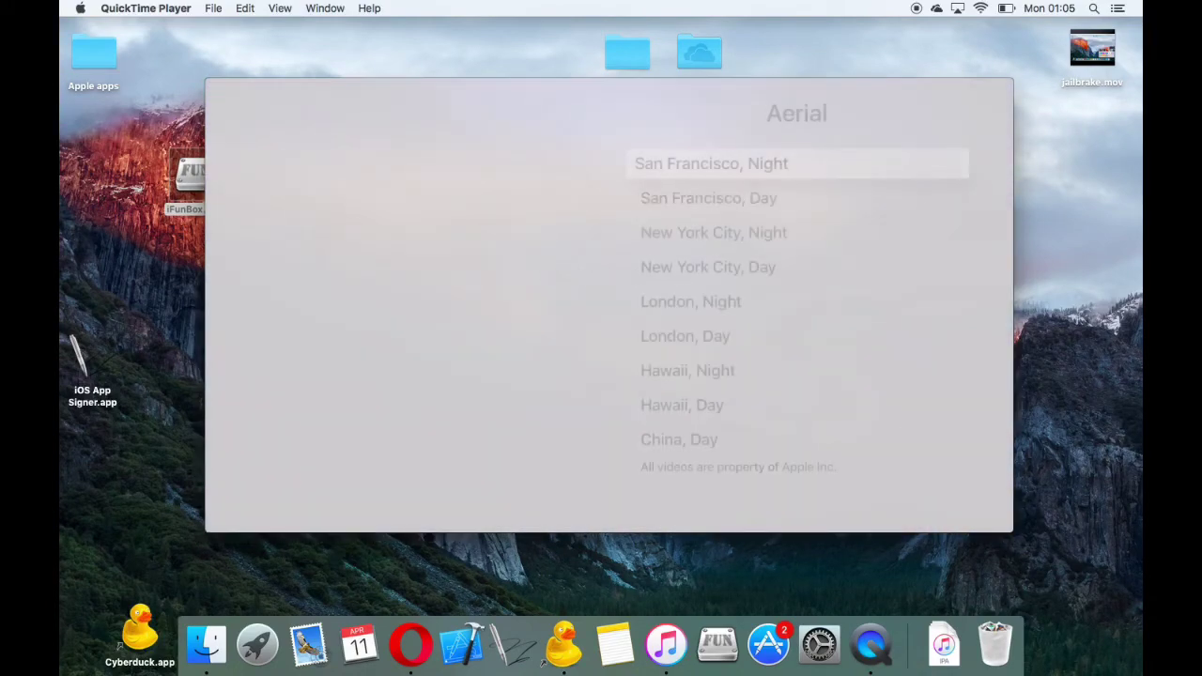
- Browse the Aerial app's list of city videos down to China, Day and return to the Apple TV home screen
click(711, 232)
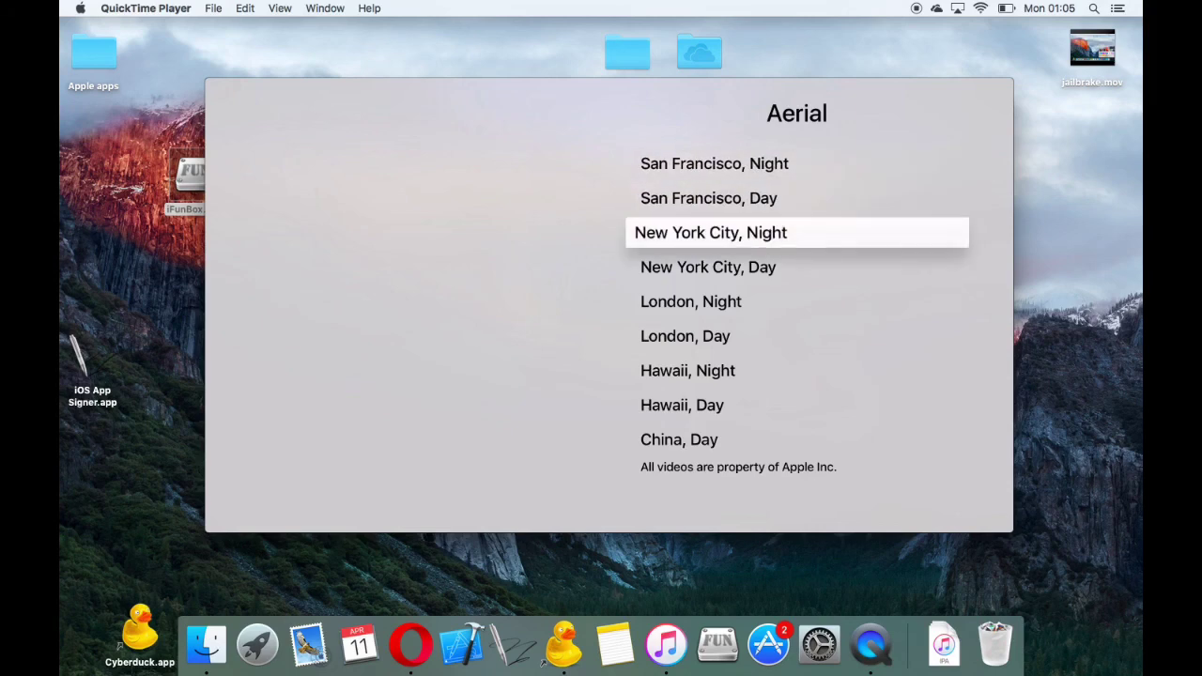
key(Down)
key(Down)
key(Down)
key(Down)
key(Down)
key(Down)
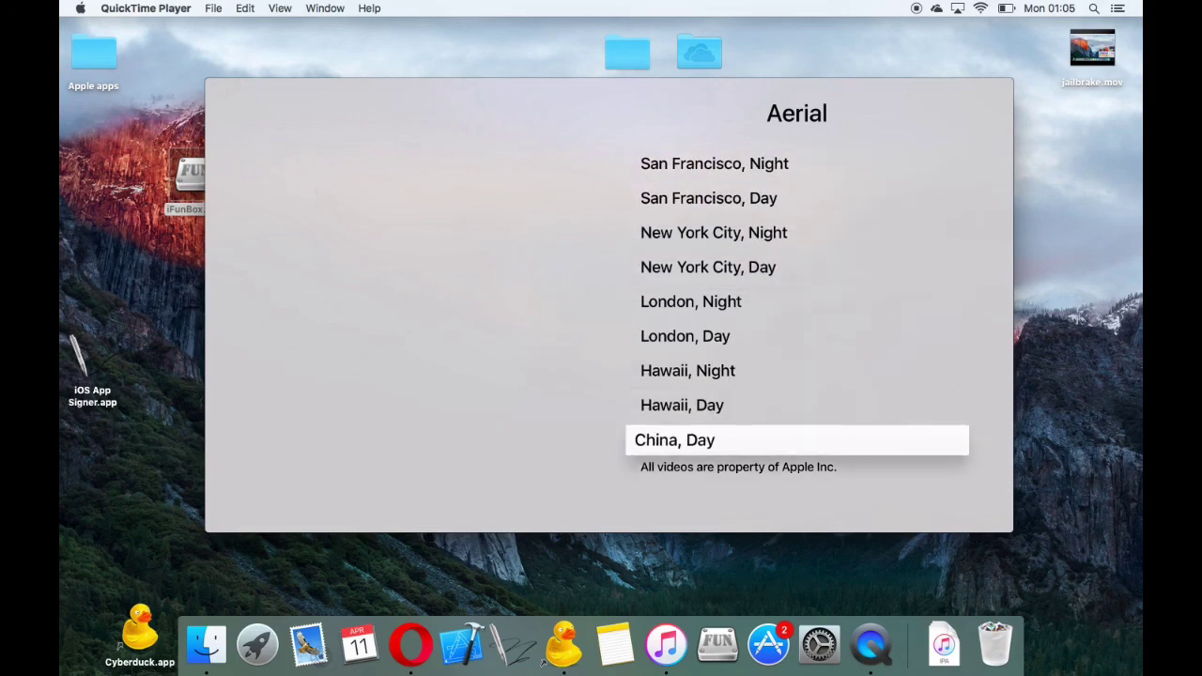
key(Escape)
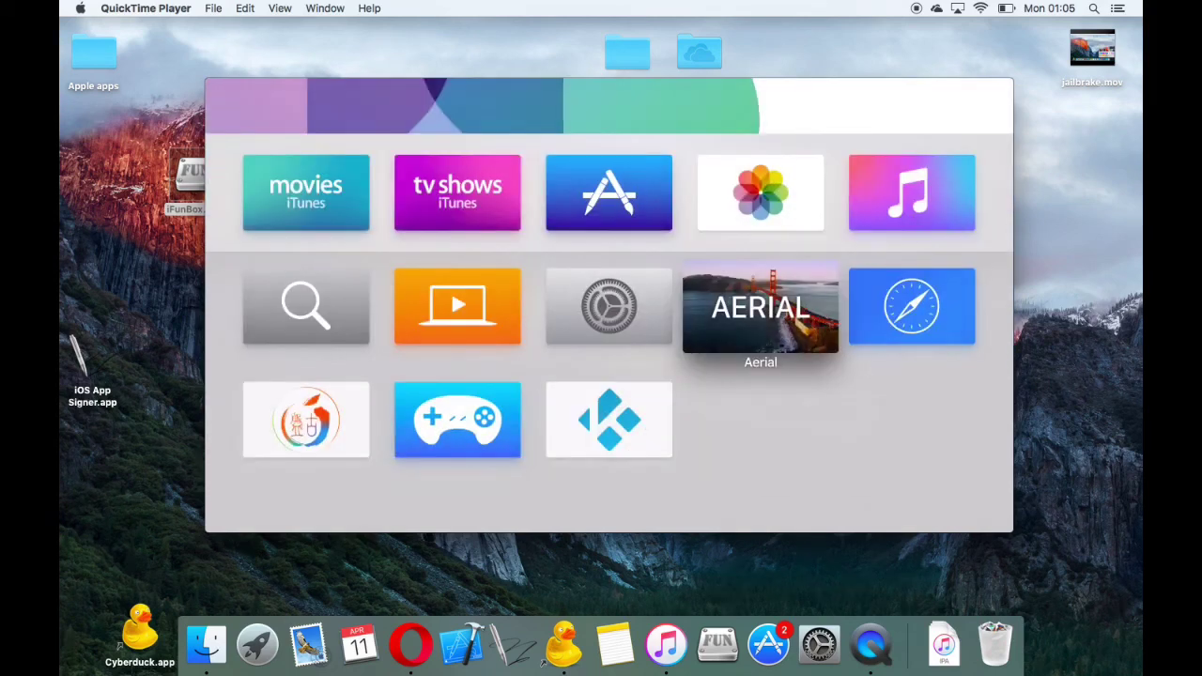
- Open the Safari browser app, stop its Usage Guide from showing again, and check the URL and search entry screen before leaving
key(Right)
key(Return)
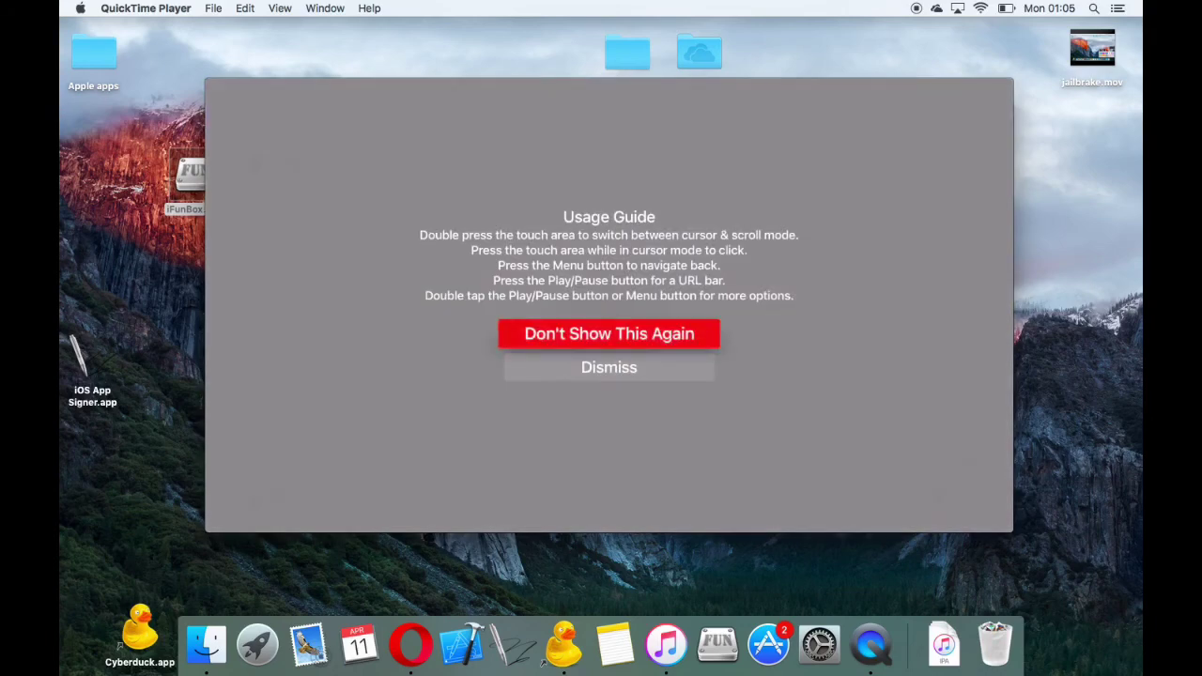
key(Return)
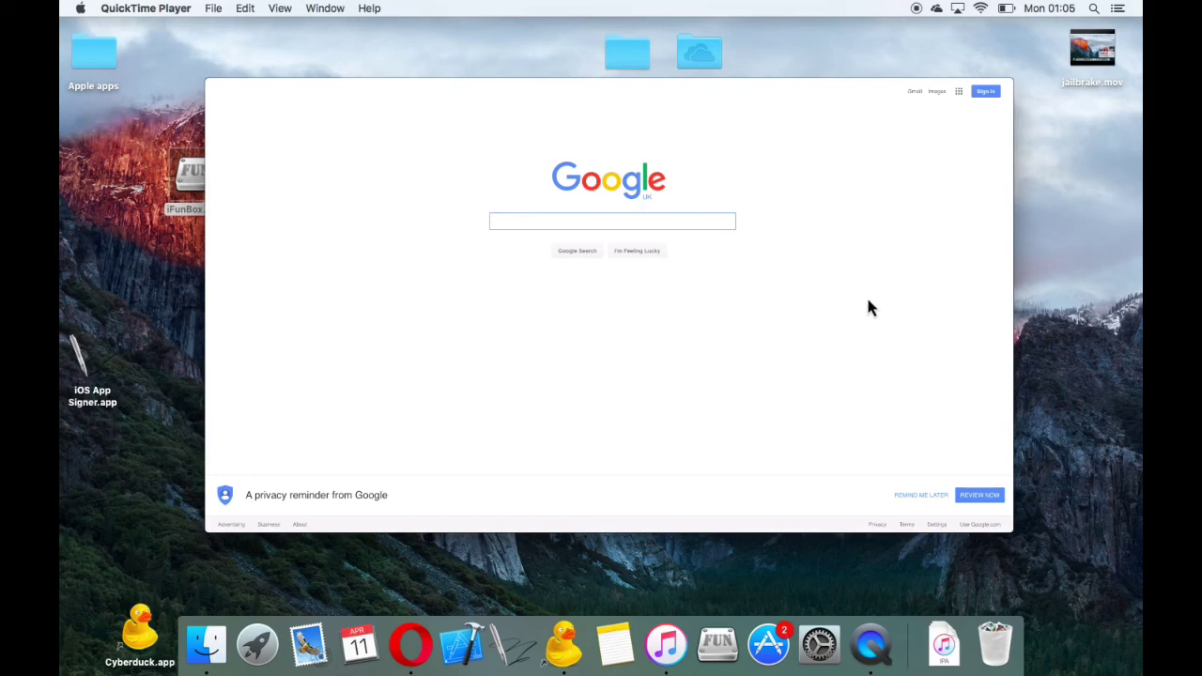
key(space)
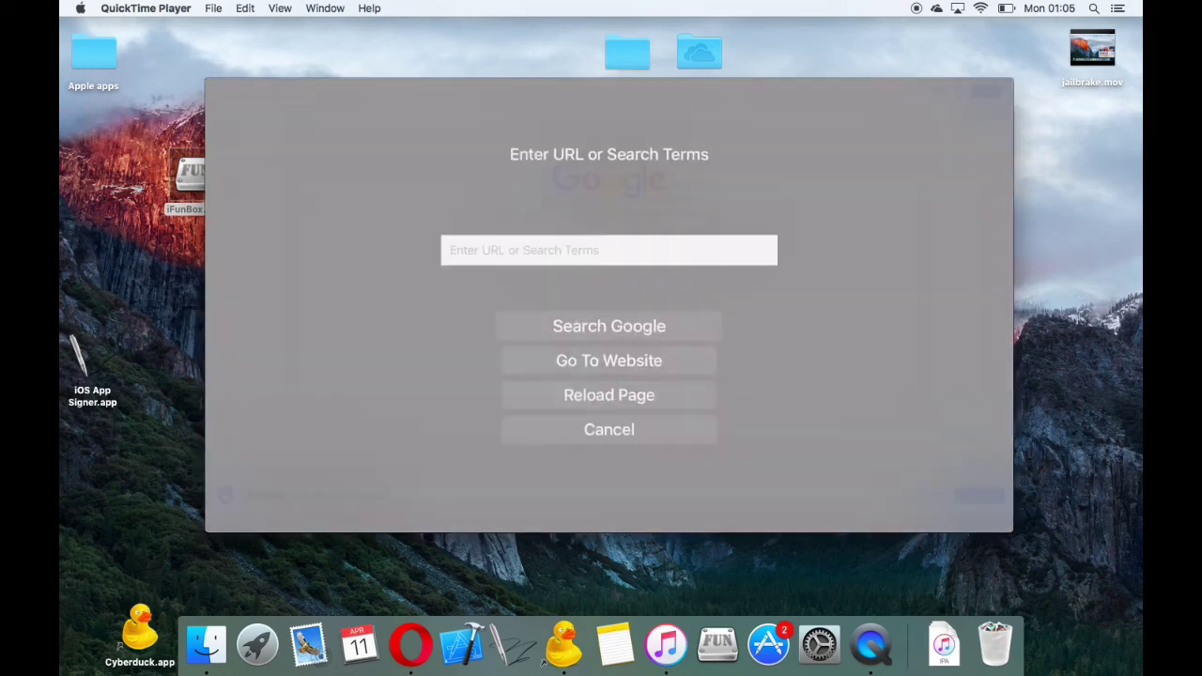
key(Escape)
- Look over the installed apps on the Apple TV home screen, moving the highlight from Kodi to Settings
key(Left)
key(Right)
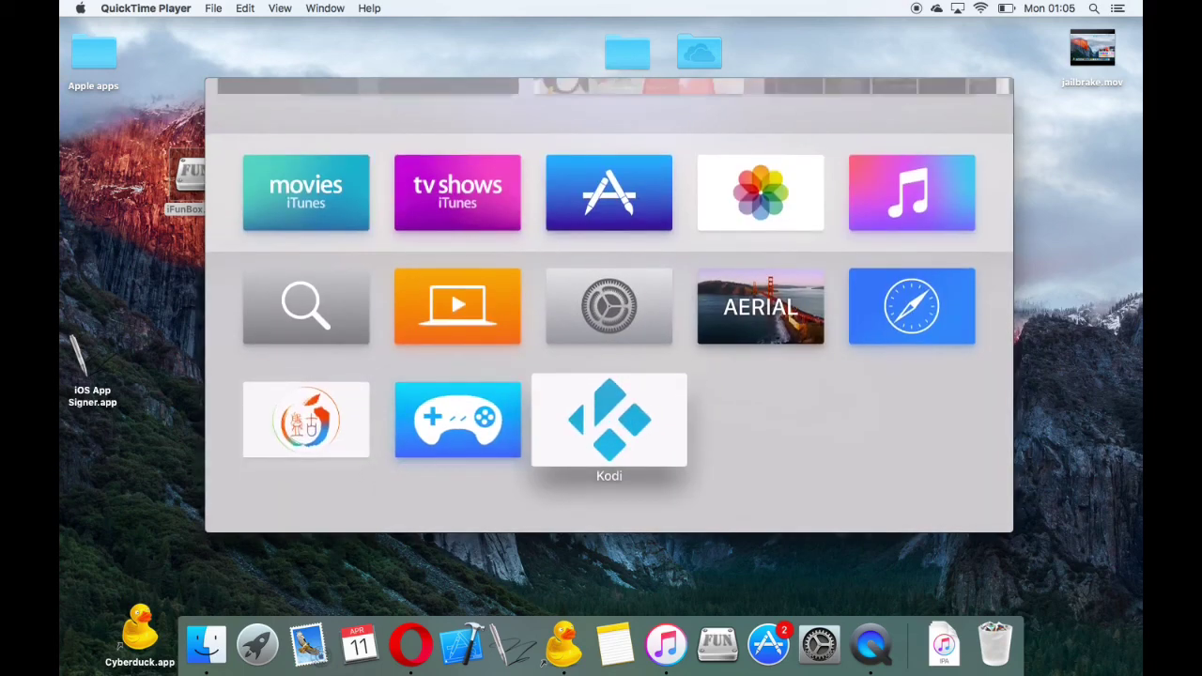
key(Up)
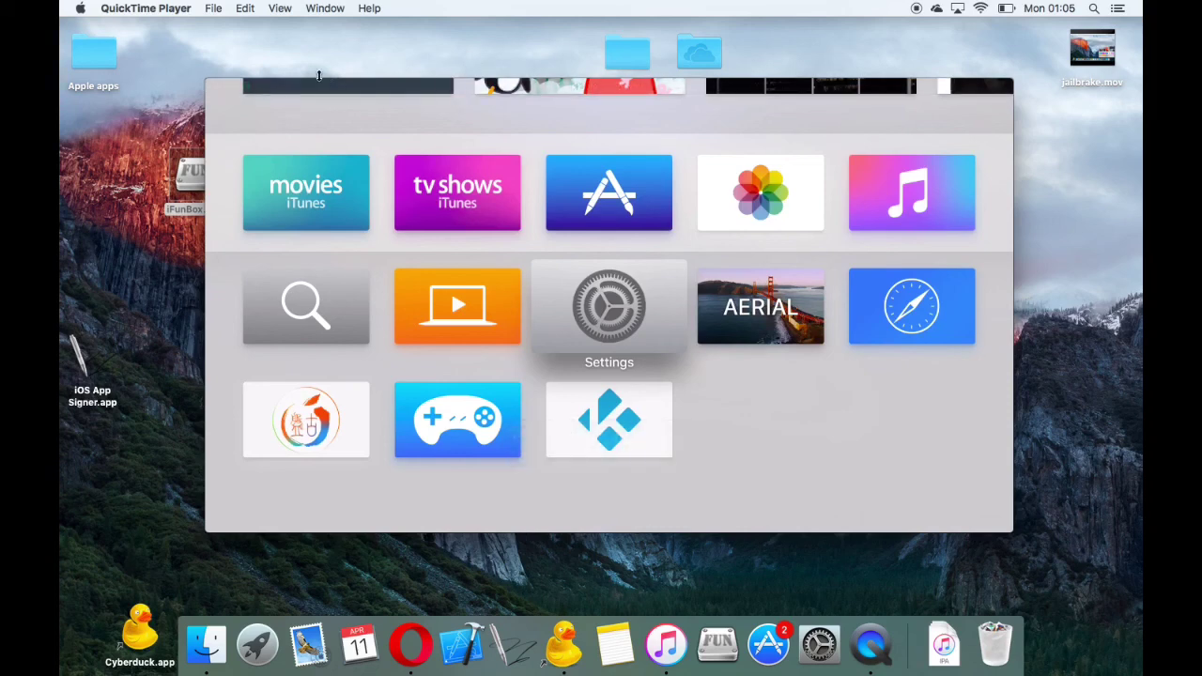
mouse_move(218, 89)
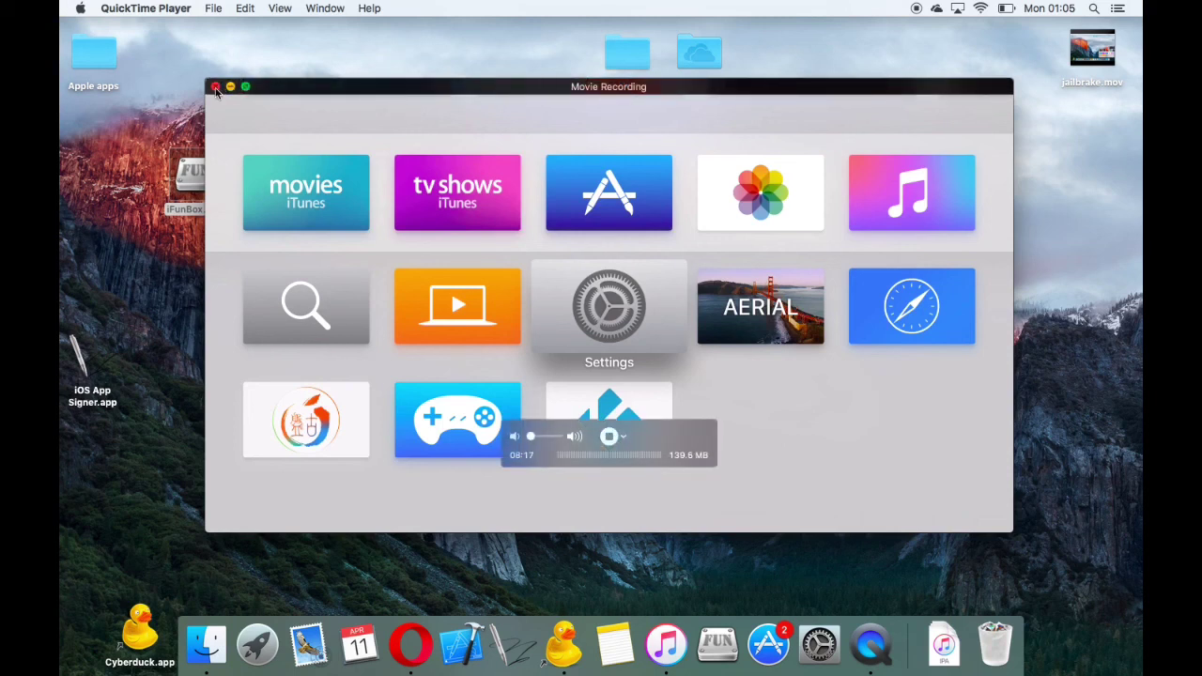